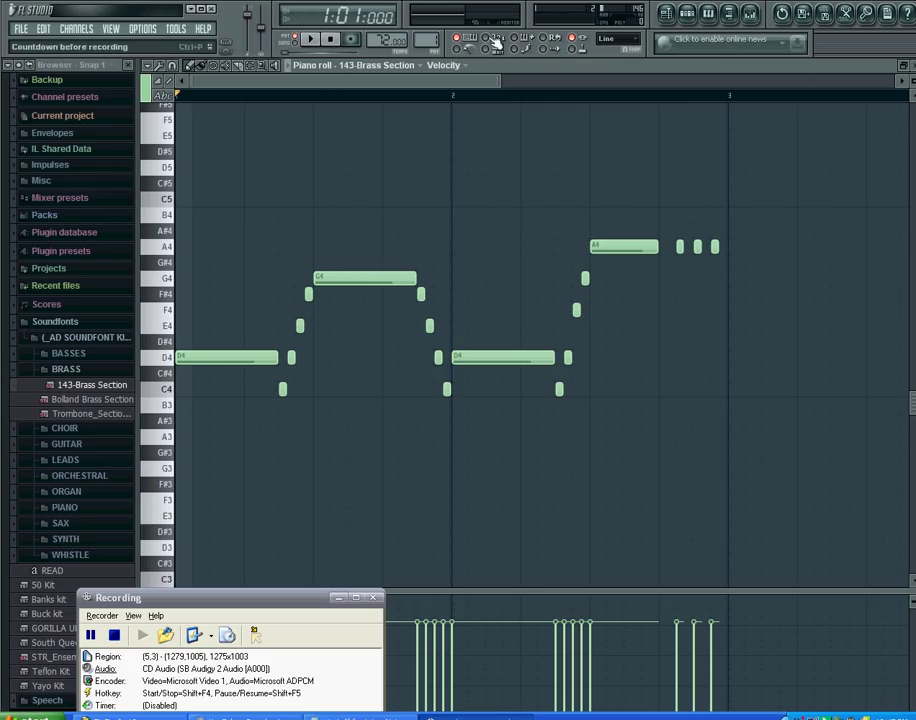
Close the Brass Section piano roll to show the Kick, Clap, Hat and Snare sequencer.
{"action": "left_click", "coordinate": [911, 63]}
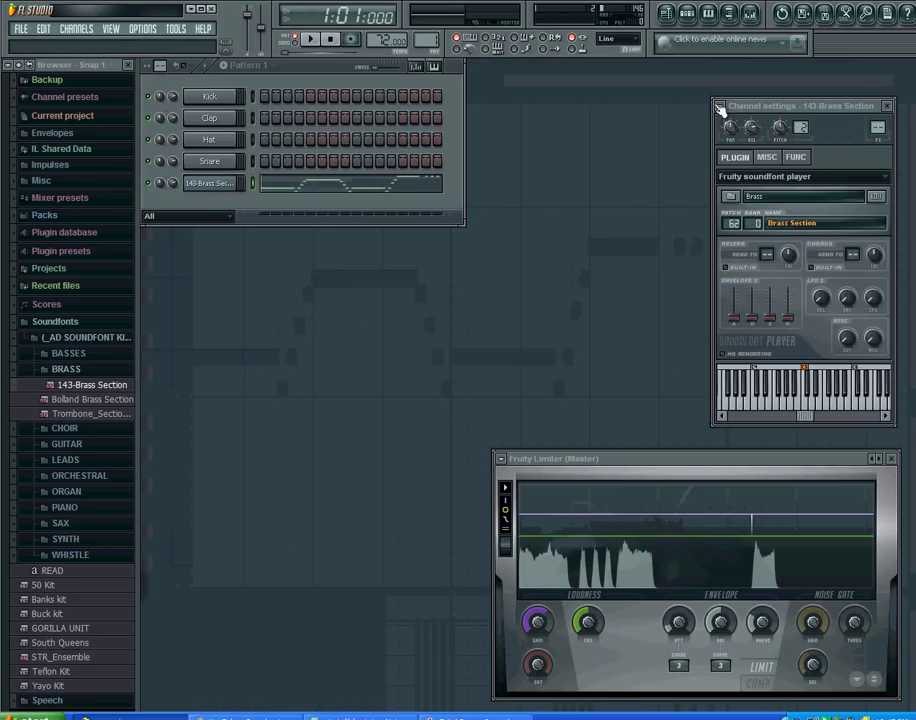
Open Kick's piano roll, draw an E5 note stretched to bar 2, and slice off its end.
{"action": "right_click", "coordinate": [232, 100]}
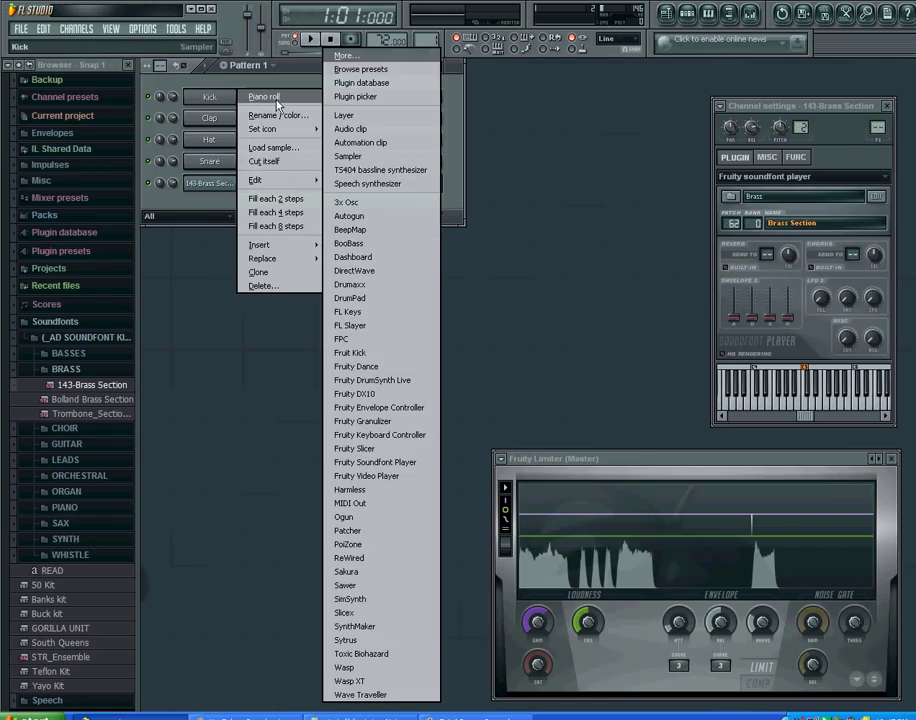
{"action": "left_click", "coordinate": [277, 98]}
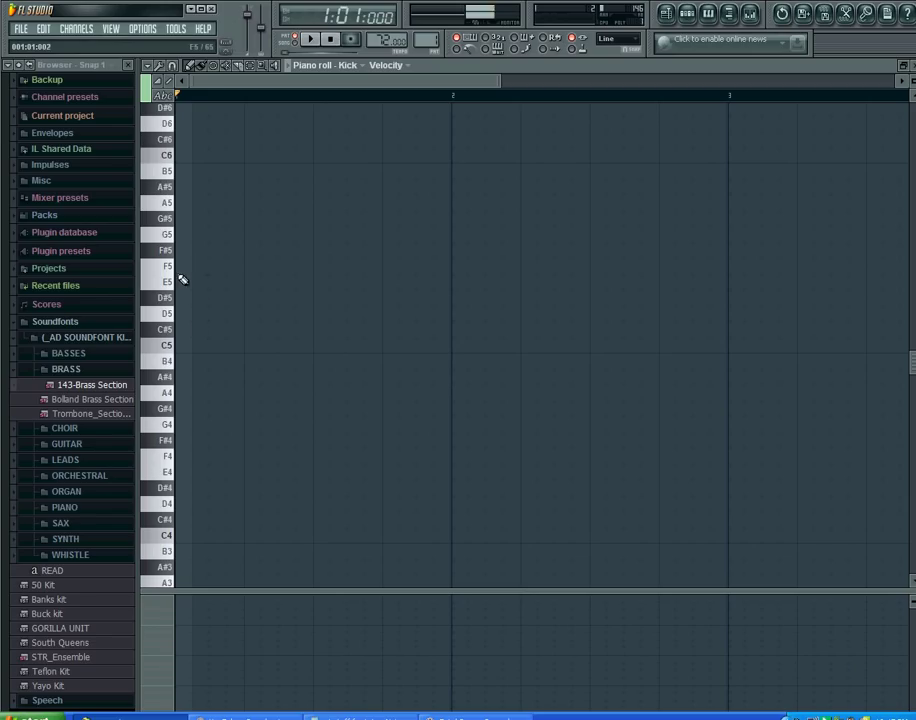
{"action": "left_click", "coordinate": [180, 281]}
{"action": "left_click_drag", "start_coordinate": [183, 281], "coordinate": [456, 298]}
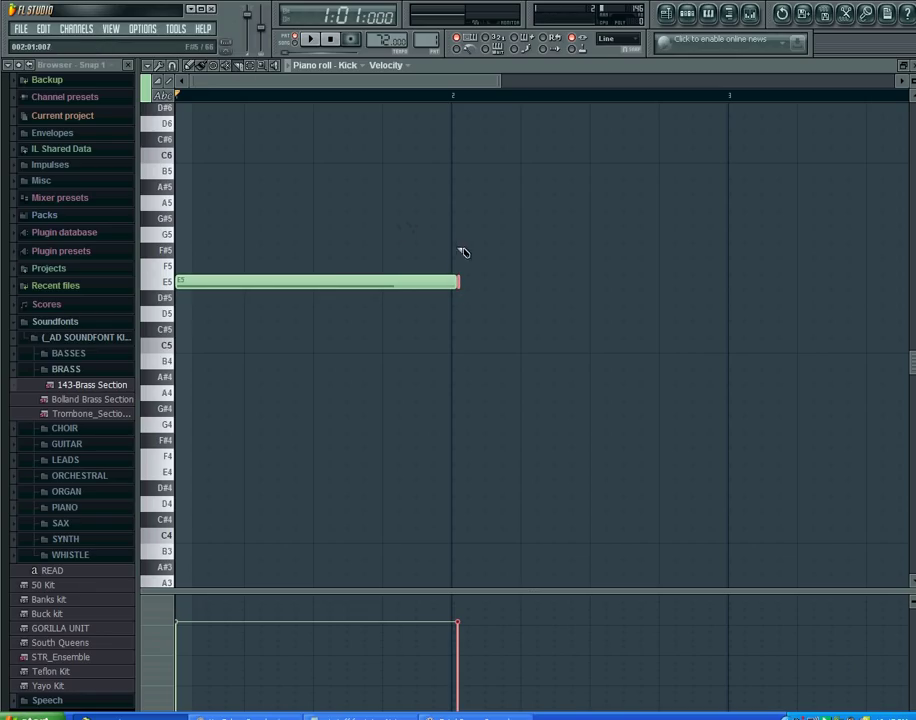
{"action": "left_click_drag", "start_coordinate": [460, 250], "coordinate": [450, 316]}
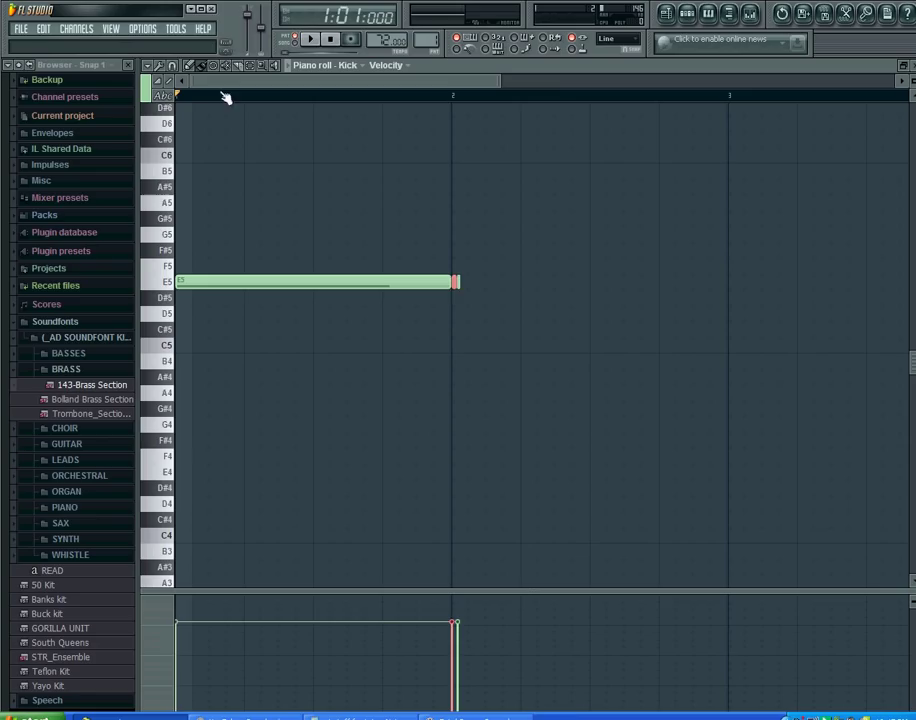
Delete the sliced leftover past bar 2, then browse the piano roll's File and Tools menus.
{"action": "right_click", "coordinate": [456, 283]}
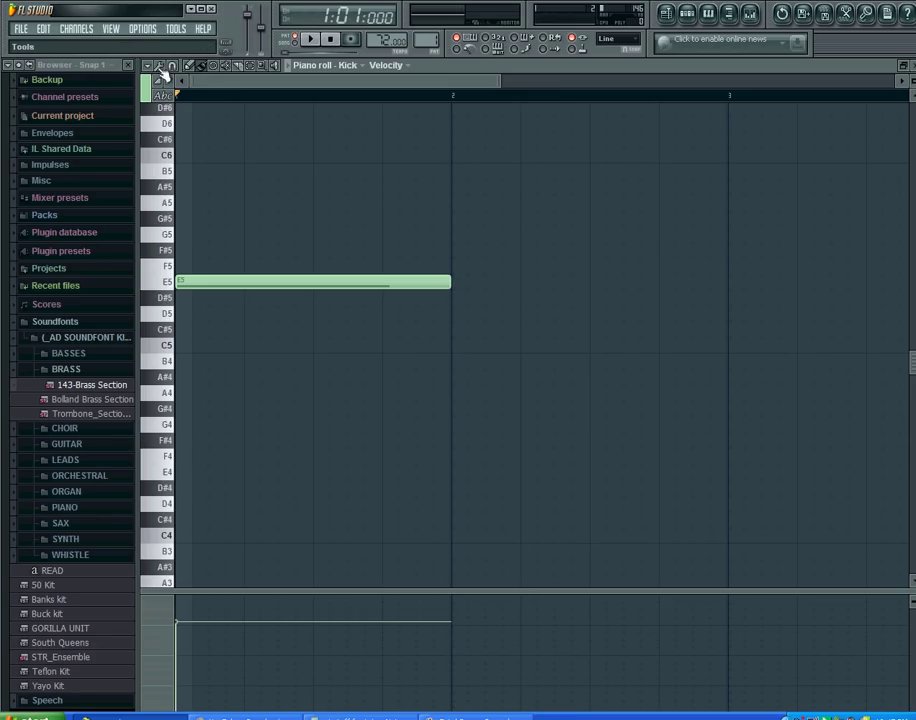
{"action": "left_click", "coordinate": [149, 68]}
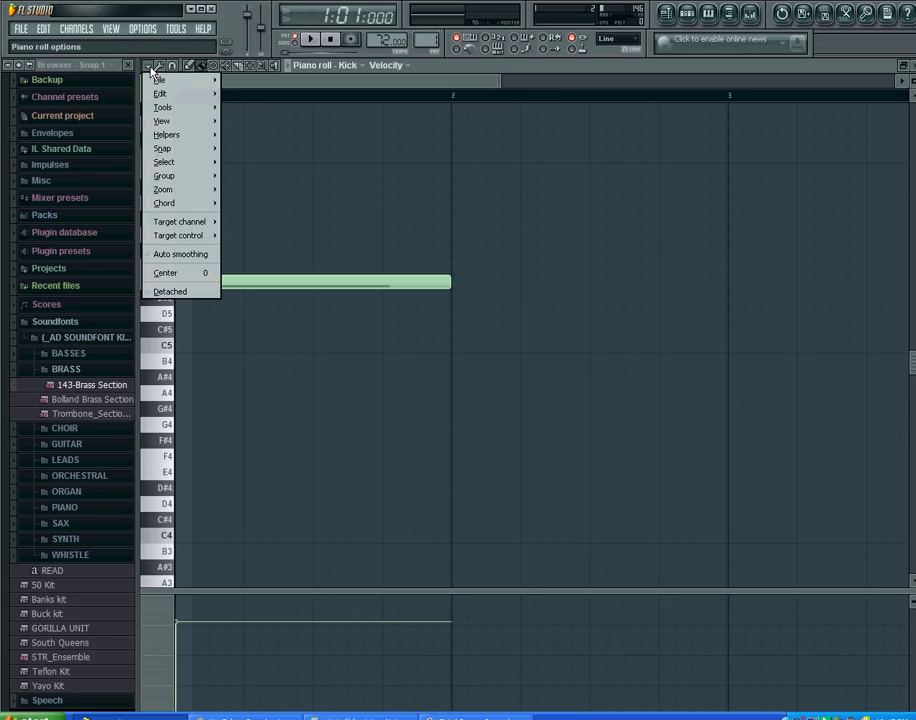
{"action": "left_click", "coordinate": [150, 68]}
{"action": "left_click", "coordinate": [150, 68]}
{"action": "mouse_move", "coordinate": [152, 78]}
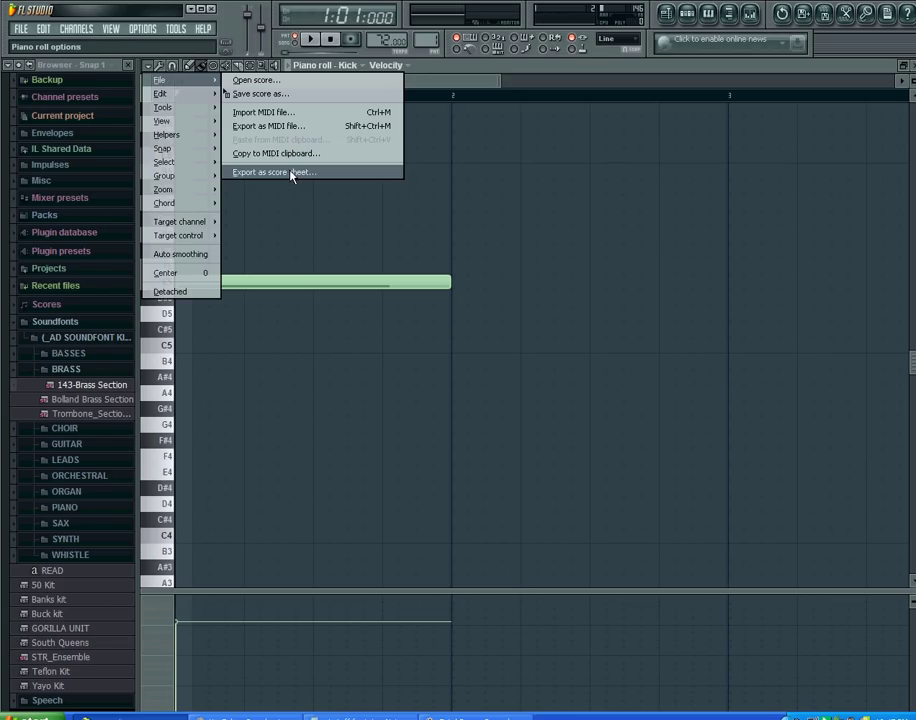
{"action": "mouse_move", "coordinate": [180, 93]}
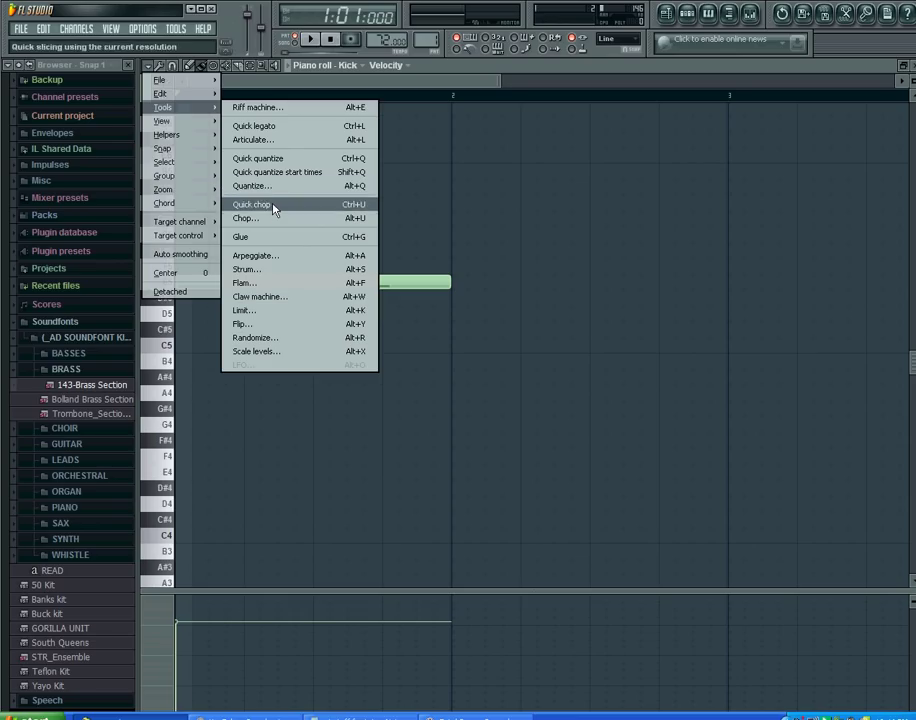
Try Quick chop and undo it, then chop the E5 note into four equal pieces.
{"action": "left_click", "coordinate": [271, 206]}
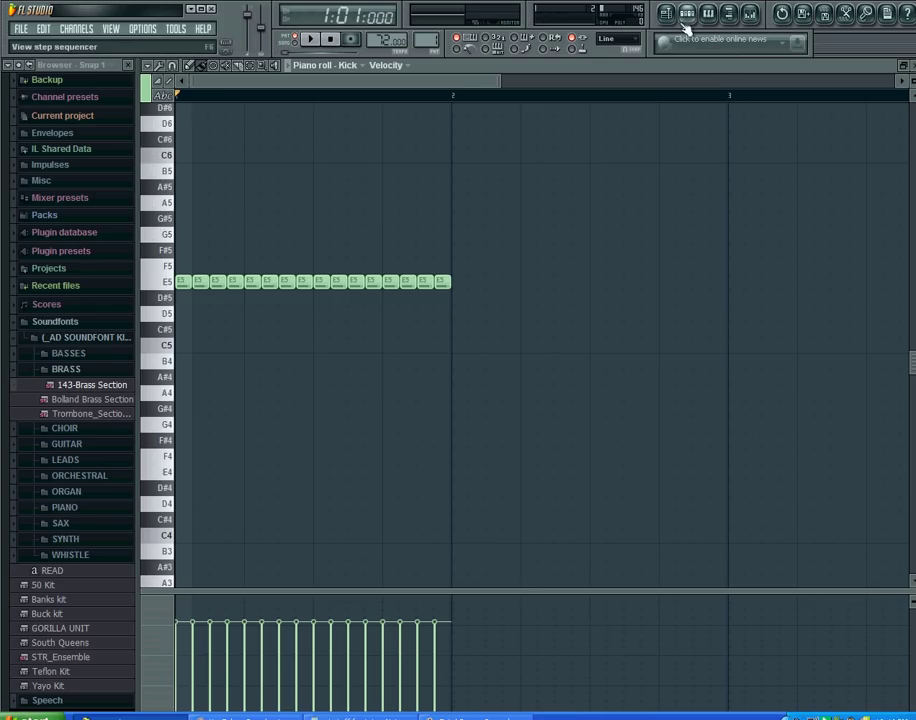
{"action": "left_click", "coordinate": [800, 13]}
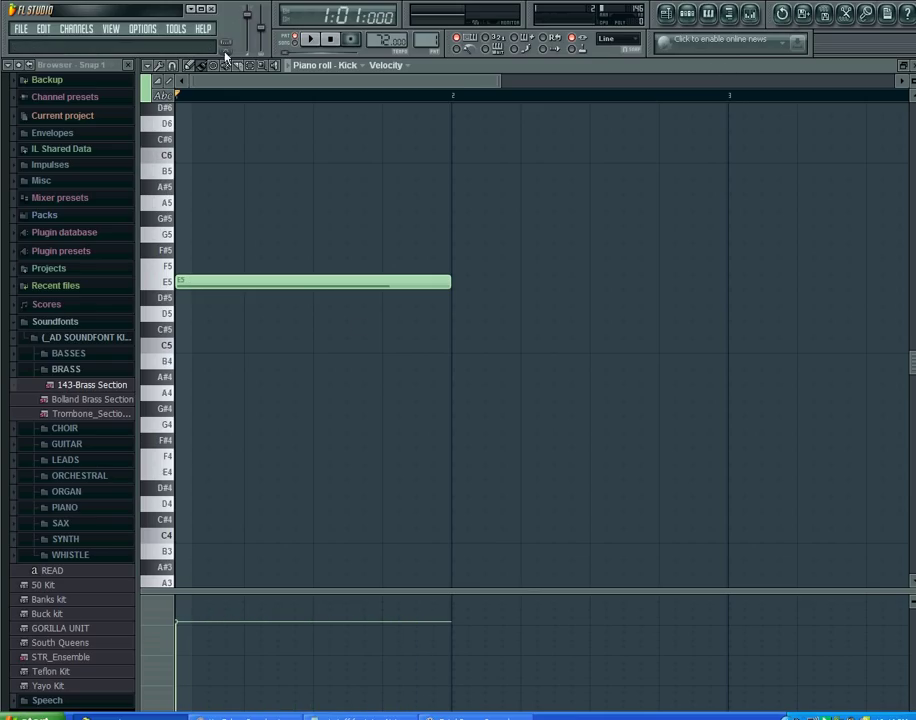
{"action": "left_click", "coordinate": [147, 65]}
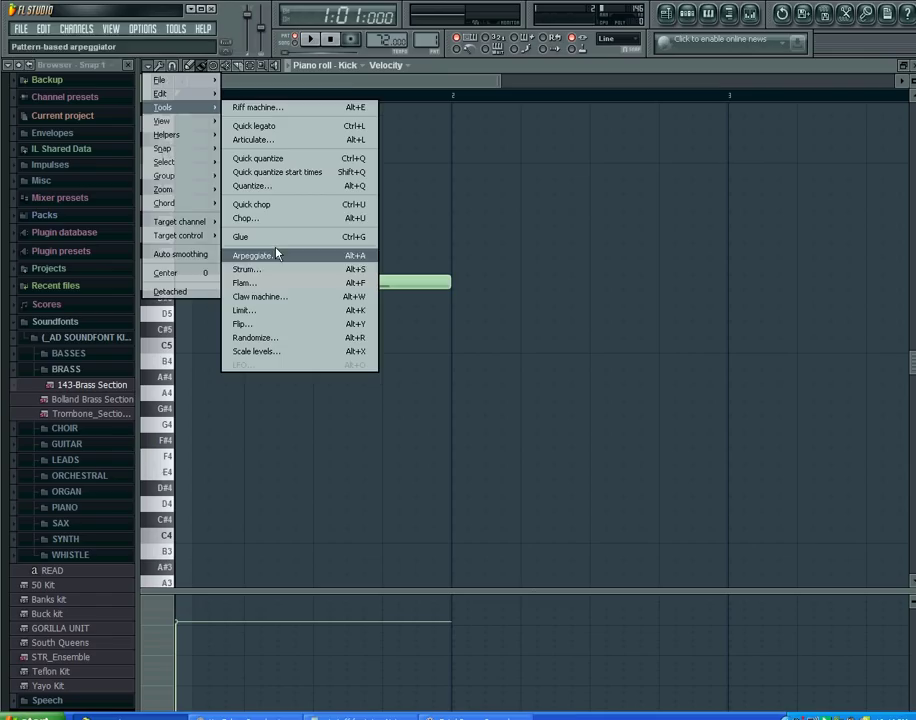
{"action": "left_click", "coordinate": [279, 218]}
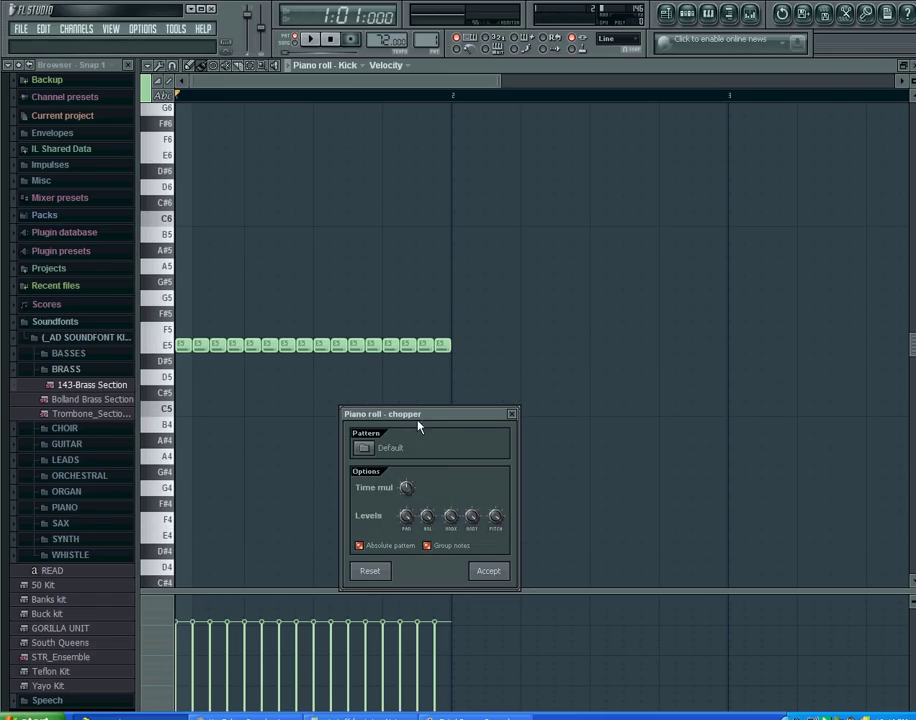
{"action": "left_click_drag", "start_coordinate": [405, 486], "coordinate": [405, 436]}
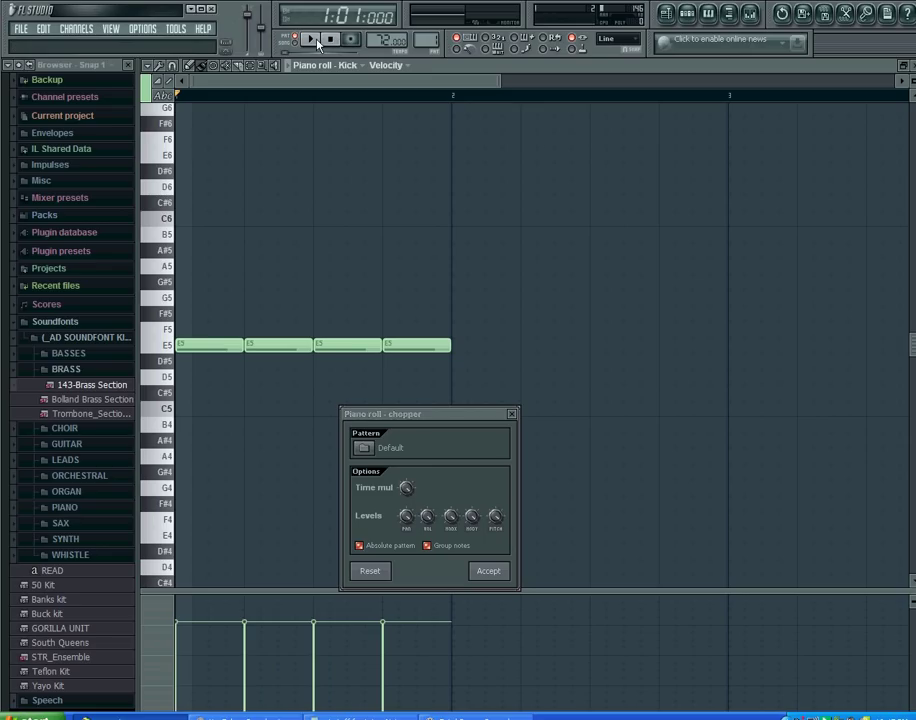
{"action": "left_click", "coordinate": [489, 572]}
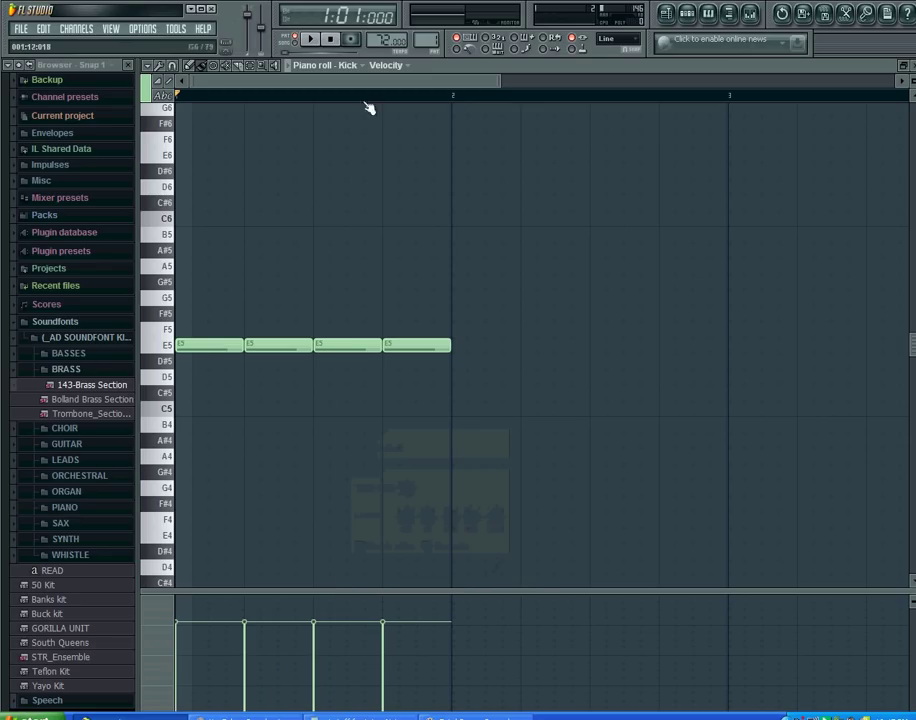
Play back the four chopped E5 notes, both with and without the step sequencer showing.
{"action": "left_click", "coordinate": [311, 39]}
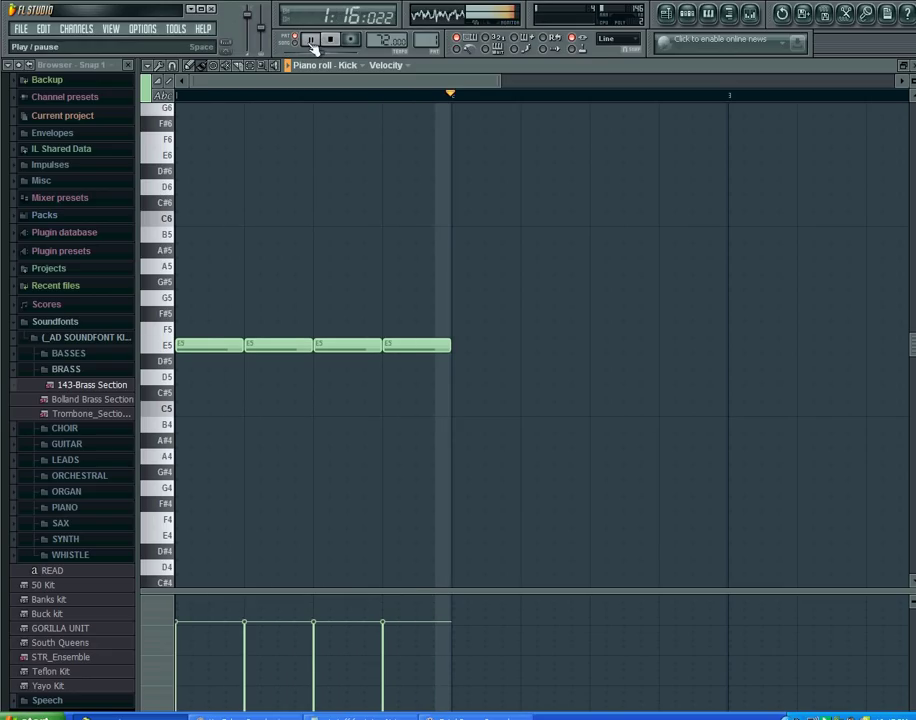
{"action": "left_click", "coordinate": [330, 39]}
{"action": "left_click", "coordinate": [688, 14]}
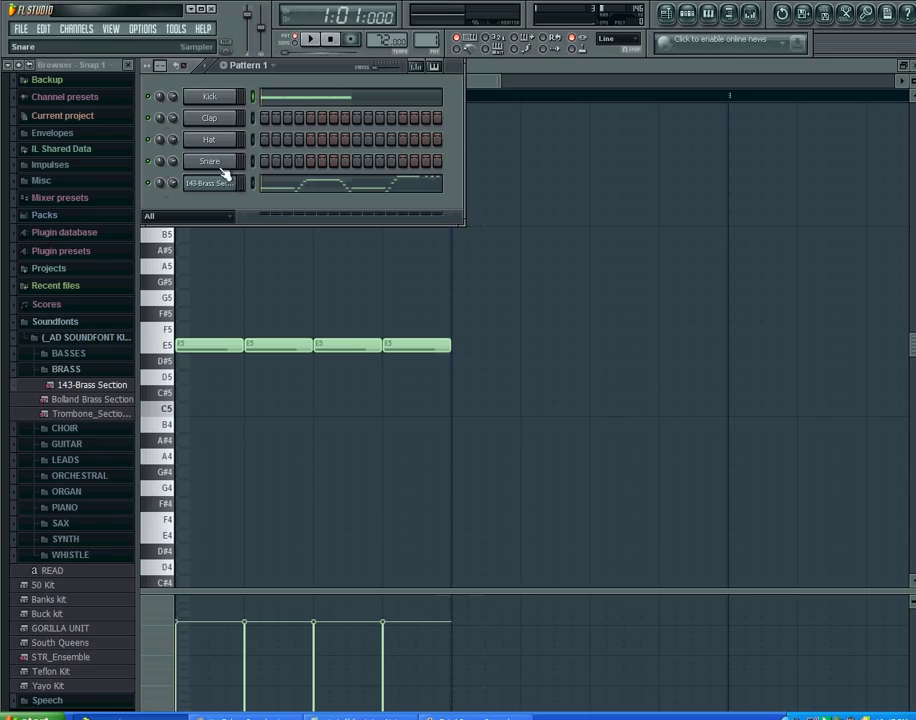
{"action": "left_click", "coordinate": [312, 40]}
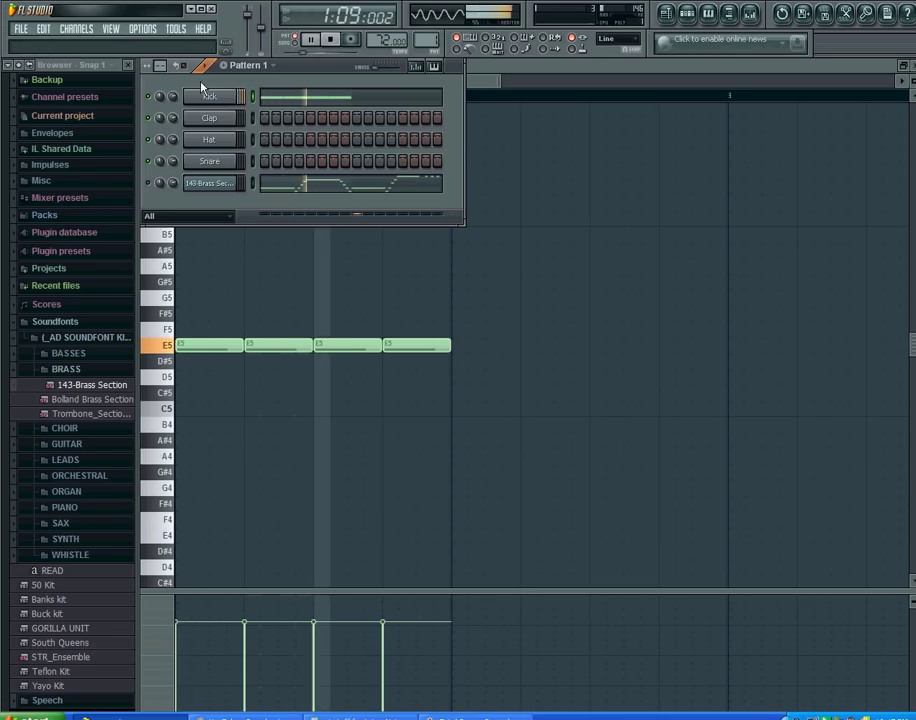
{"action": "left_click", "coordinate": [330, 39]}
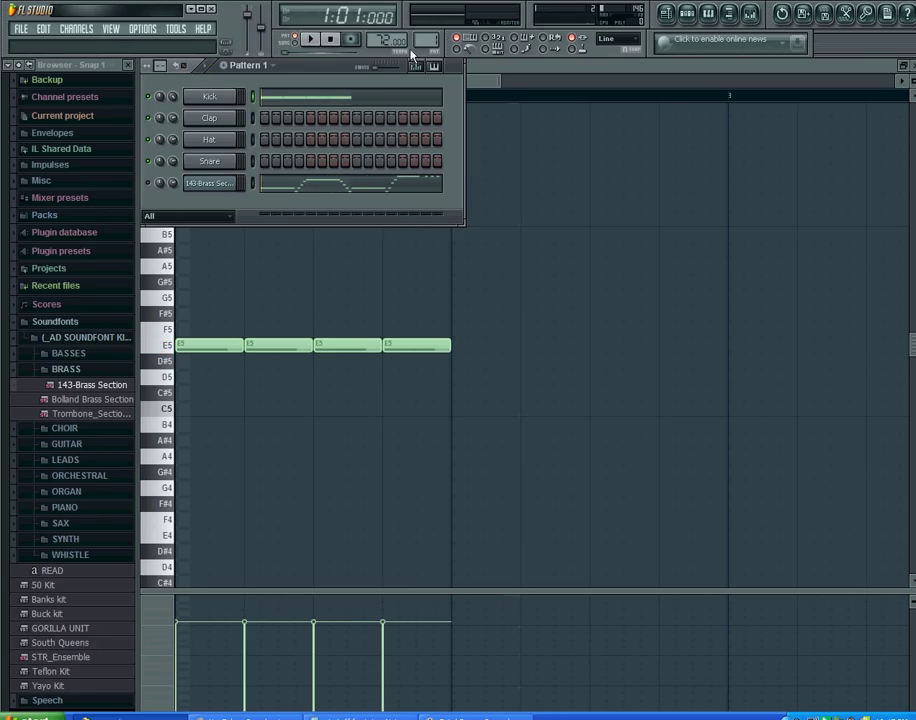
{"action": "left_click", "coordinate": [707, 12]}
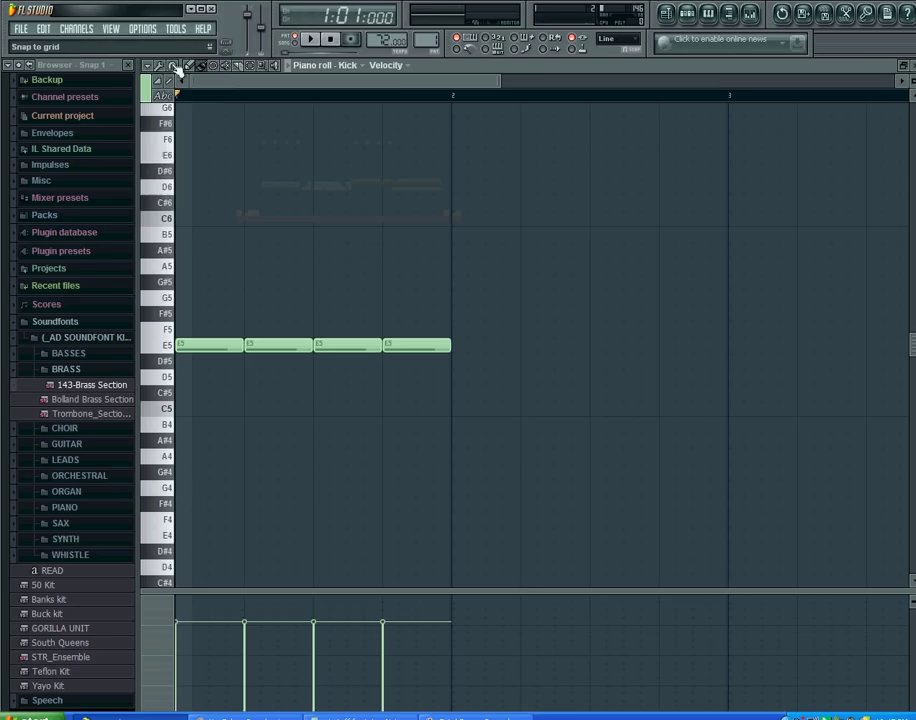
Rechop the notes into 32 short pieces with Time mul 0.500 and play them back.
{"action": "left_click", "coordinate": [149, 65]}
{"action": "mouse_move", "coordinate": [162, 107]}
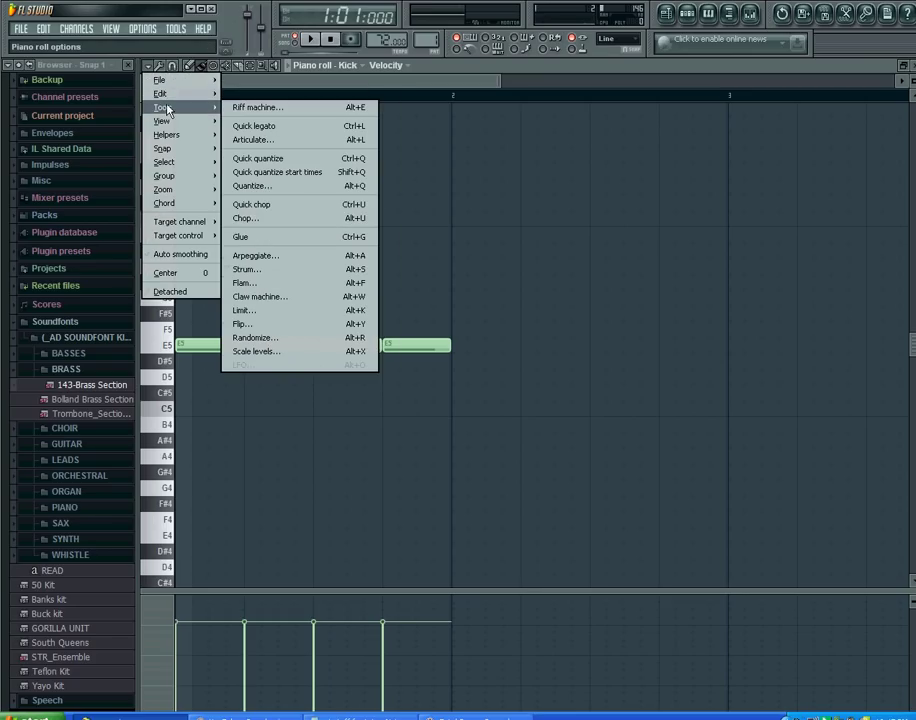
{"action": "left_click", "coordinate": [279, 219]}
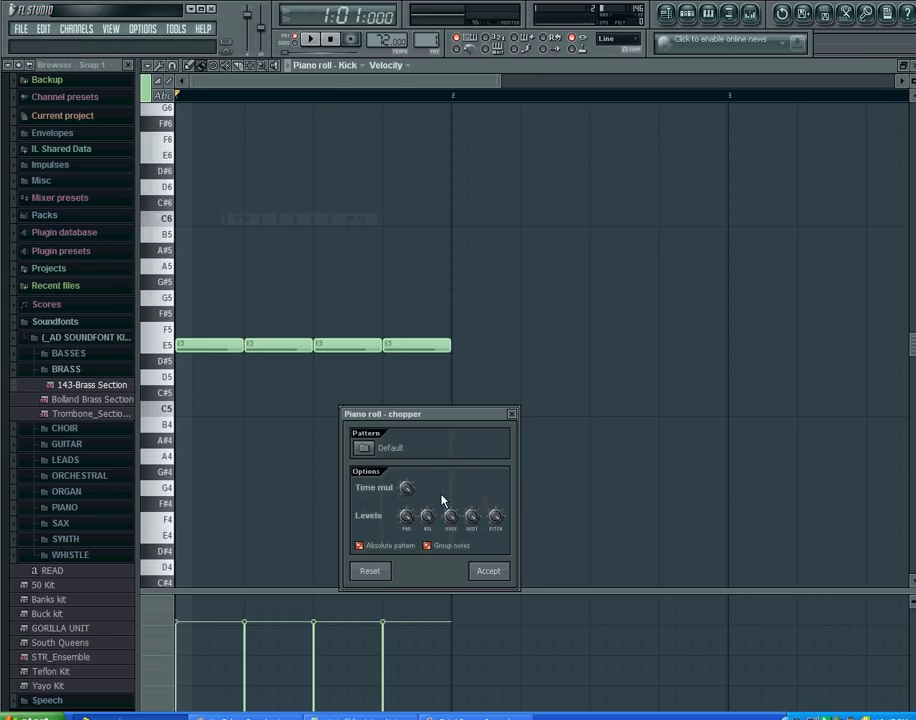
{"action": "left_click_drag", "start_coordinate": [406, 487], "coordinate": [406, 515]}
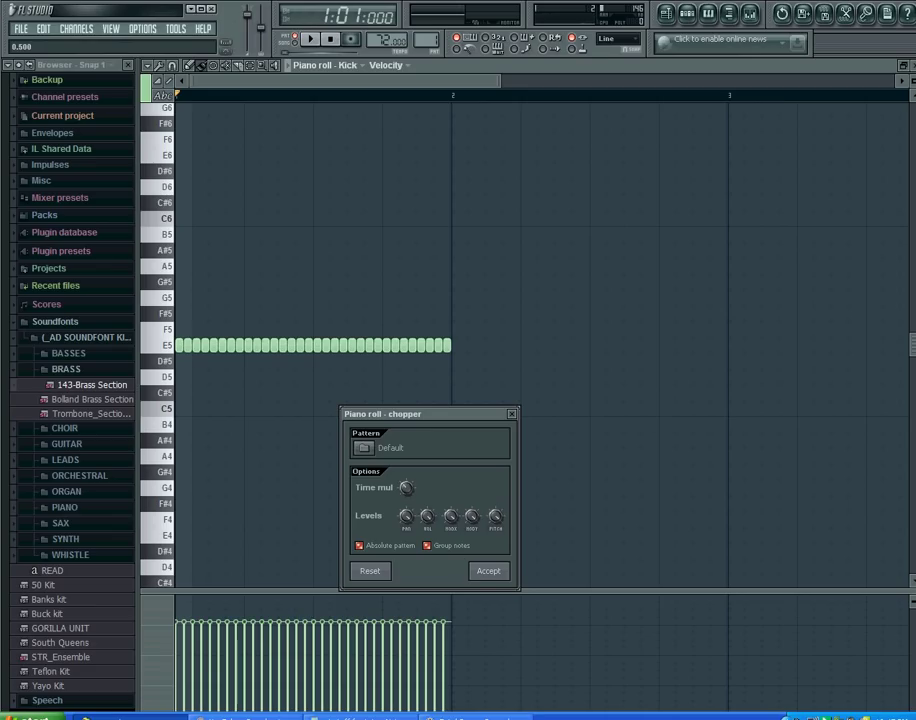
{"action": "left_click", "coordinate": [482, 574]}
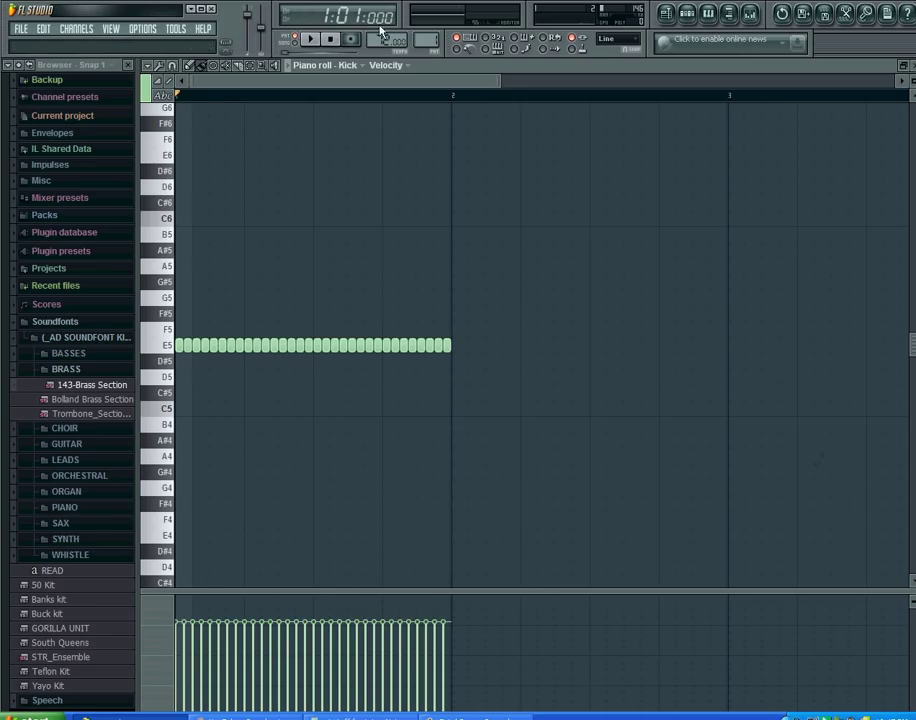
{"action": "left_click", "coordinate": [311, 42]}
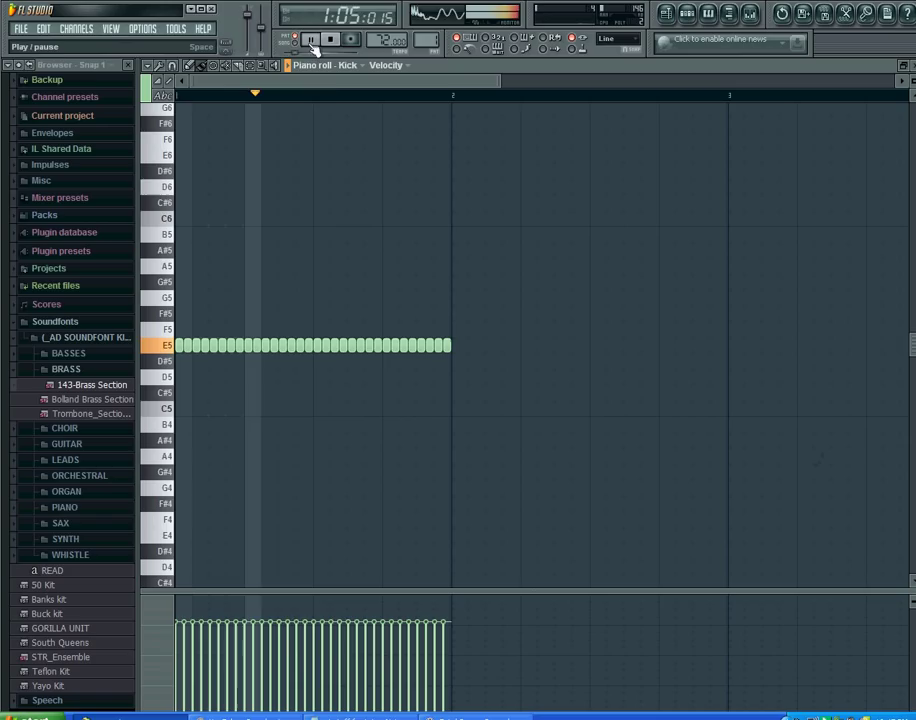
{"action": "left_click", "coordinate": [330, 40]}
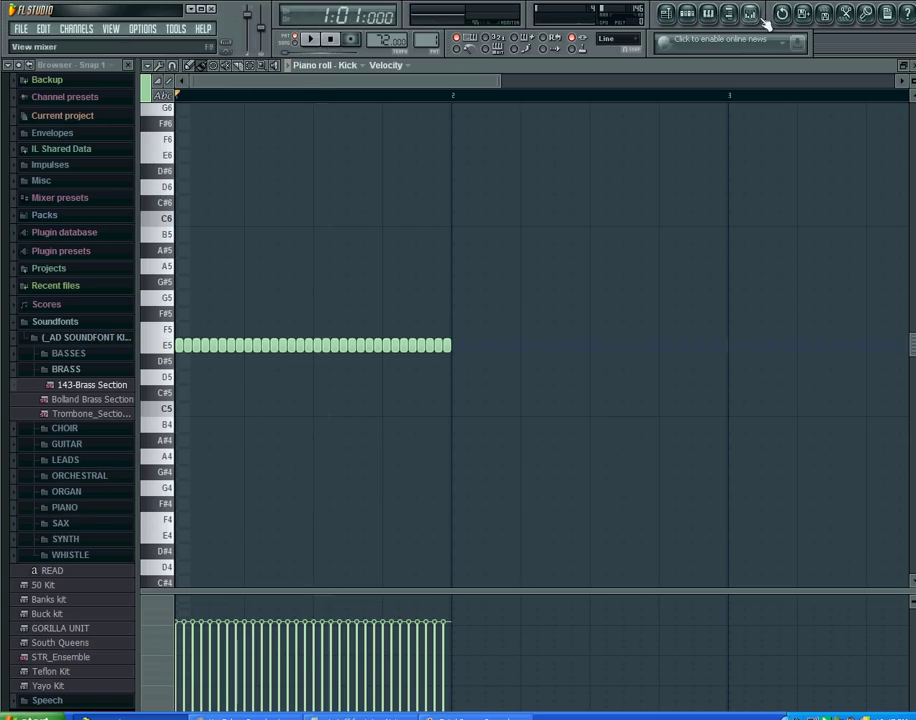
Undo the 32-note chop and delete all four E5 notes.
{"action": "left_click", "coordinate": [798, 16]}
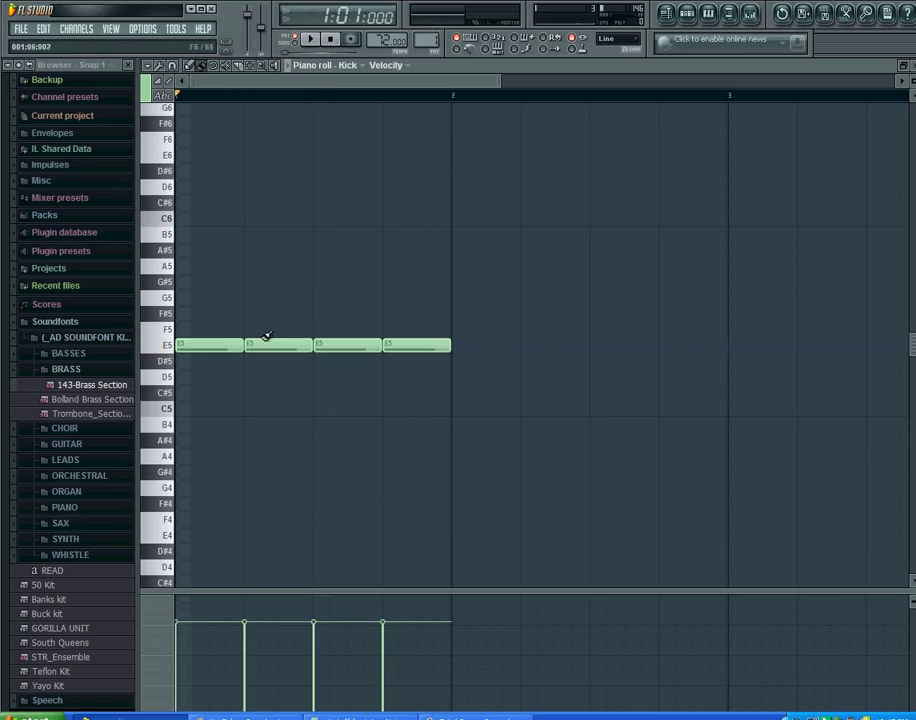
{"action": "right_click", "coordinate": [212, 345]}
{"action": "right_click", "coordinate": [280, 345]}
{"action": "right_click", "coordinate": [350, 345]}
{"action": "right_click", "coordinate": [436, 346]}
Draw a new E5 note ending exactly at bar 2, removing a stray test note.
{"action": "left_click", "coordinate": [188, 346]}
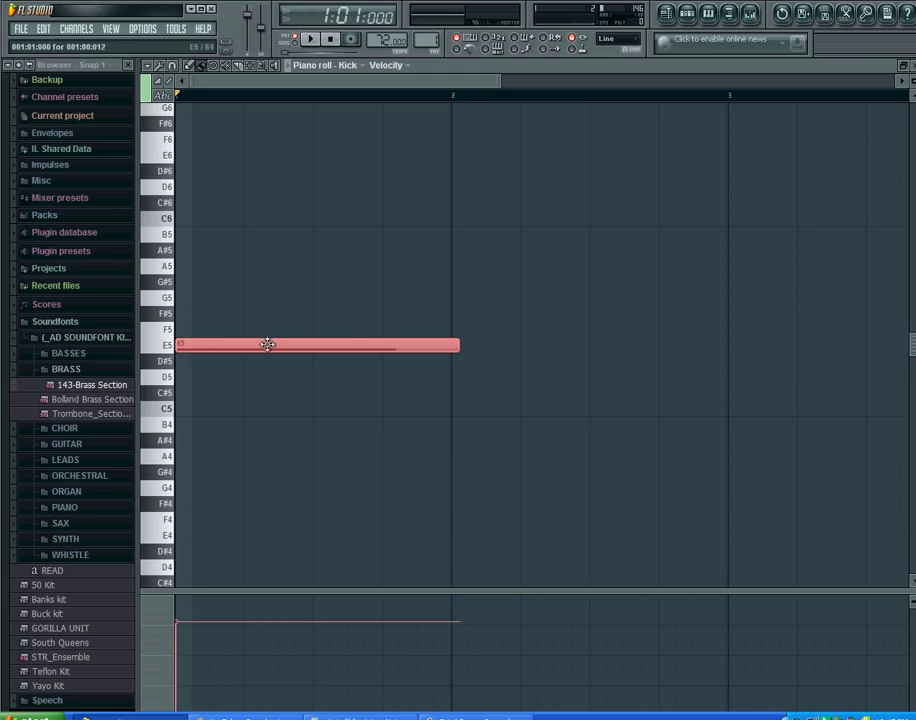
{"action": "left_click", "coordinate": [408, 278]}
{"action": "right_click", "coordinate": [408, 278]}
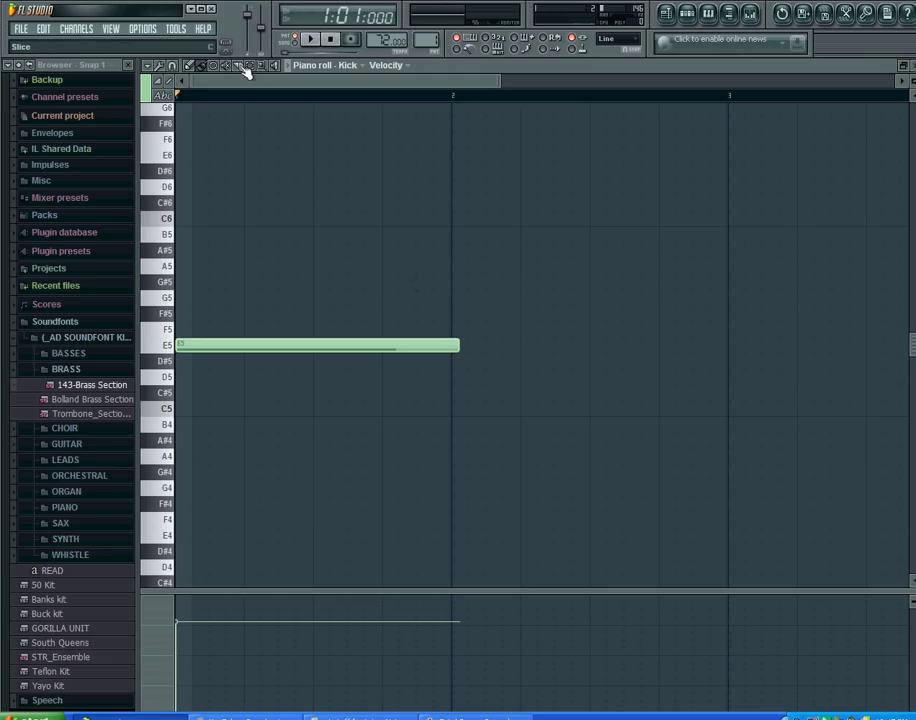
{"action": "left_click_drag", "start_coordinate": [458, 345], "coordinate": [452, 345]}
{"action": "left_click", "coordinate": [149, 66]}
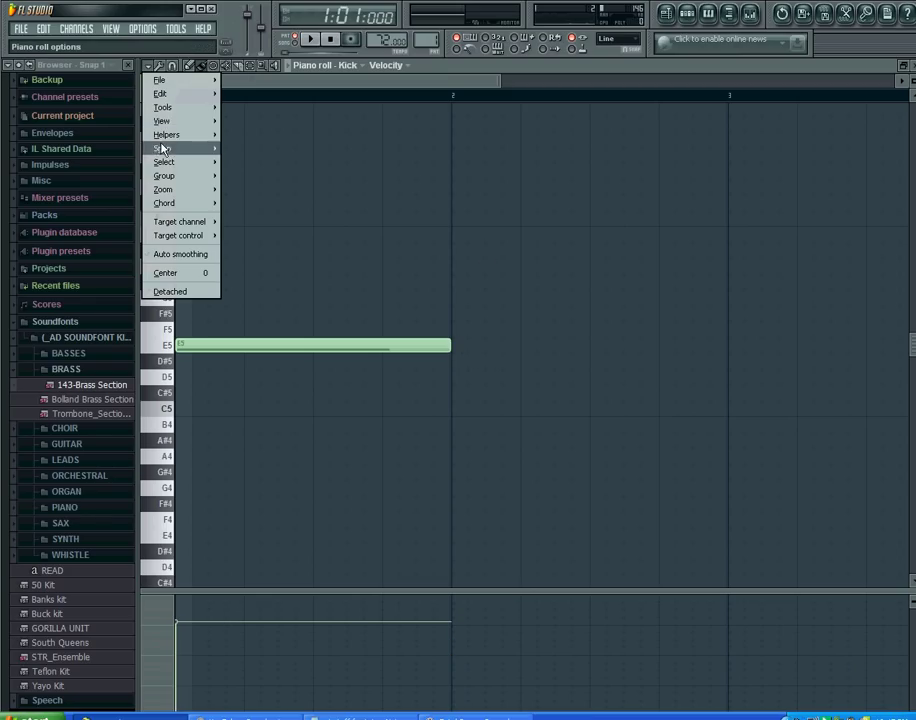
Browse the Helpers, Zoom, Target channel and Target control submenus, then dismiss the options list.
{"action": "mouse_move", "coordinate": [162, 140]}
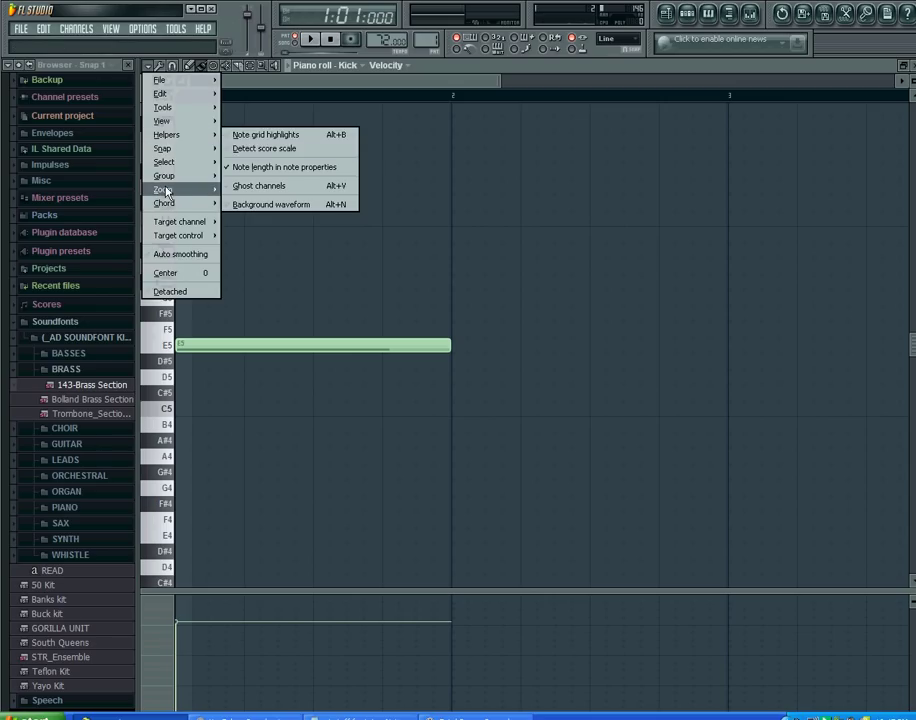
{"action": "mouse_move", "coordinate": [170, 189]}
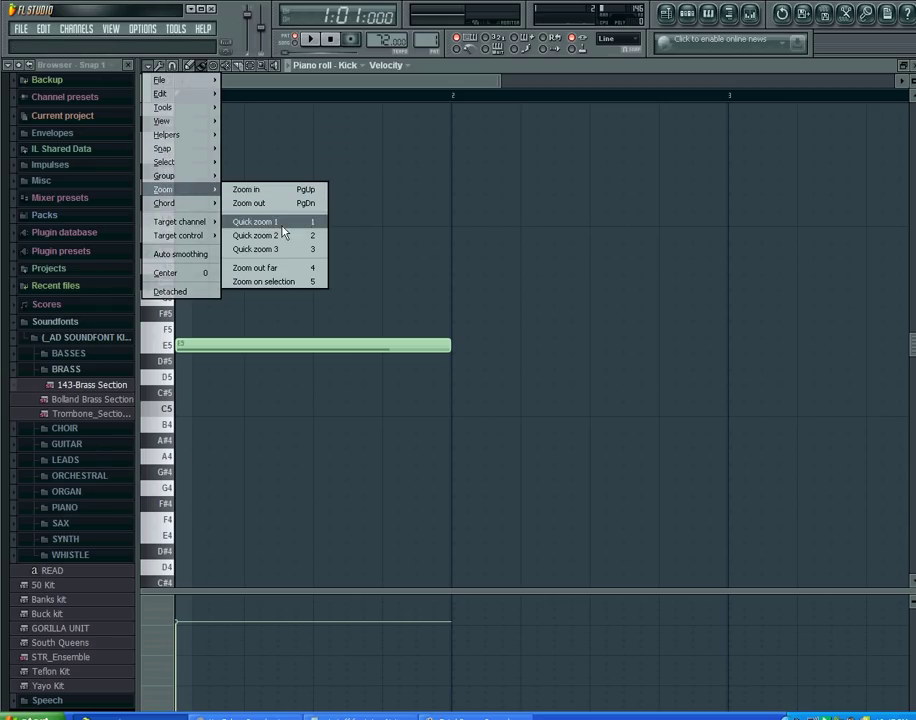
{"action": "mouse_move", "coordinate": [190, 228]}
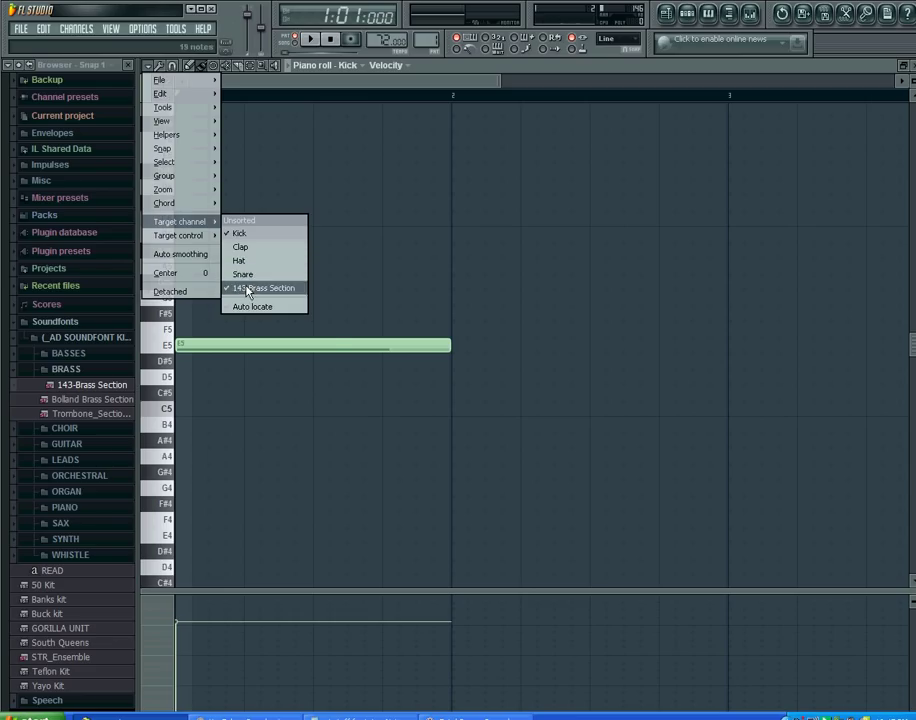
{"action": "mouse_move", "coordinate": [166, 240]}
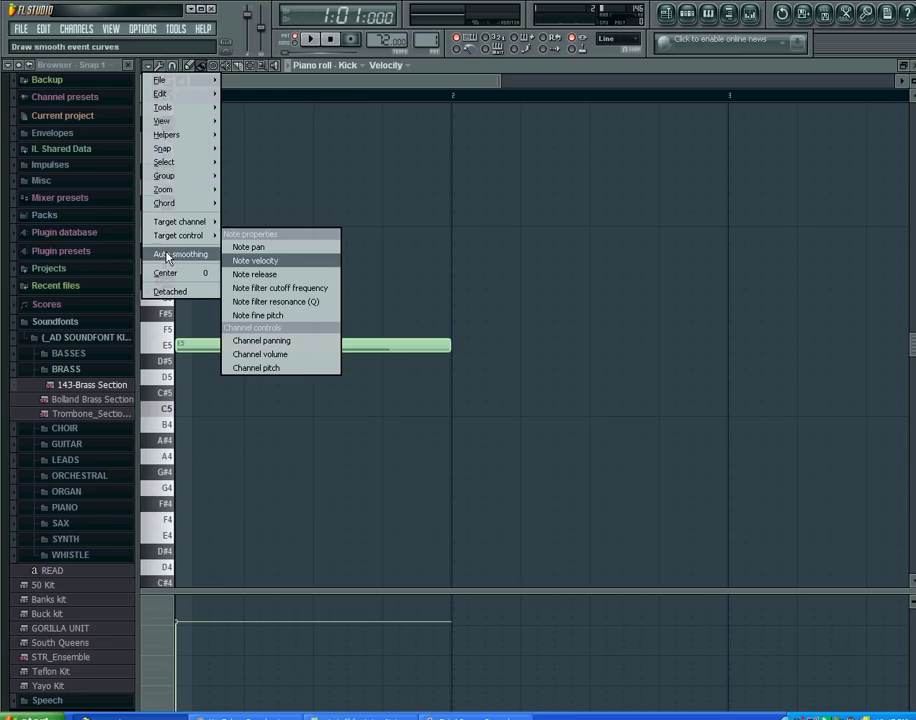
{"action": "left_click", "coordinate": [617, 75]}
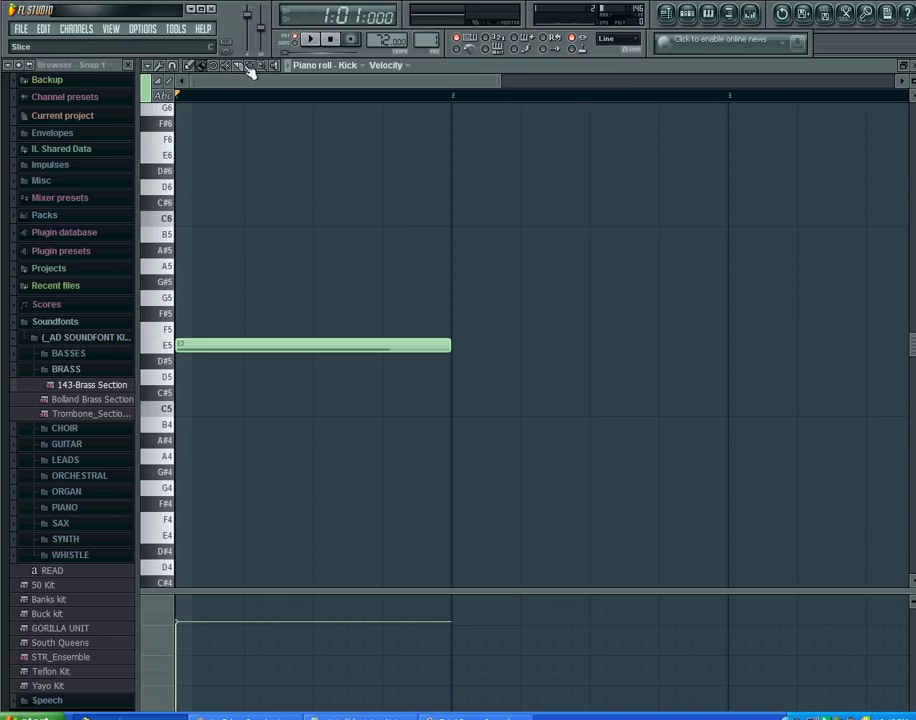
Set the grid snap to 1/6 step, test it with a D6 note, then switch snap to Line.
{"action": "left_click", "coordinate": [159, 67]}
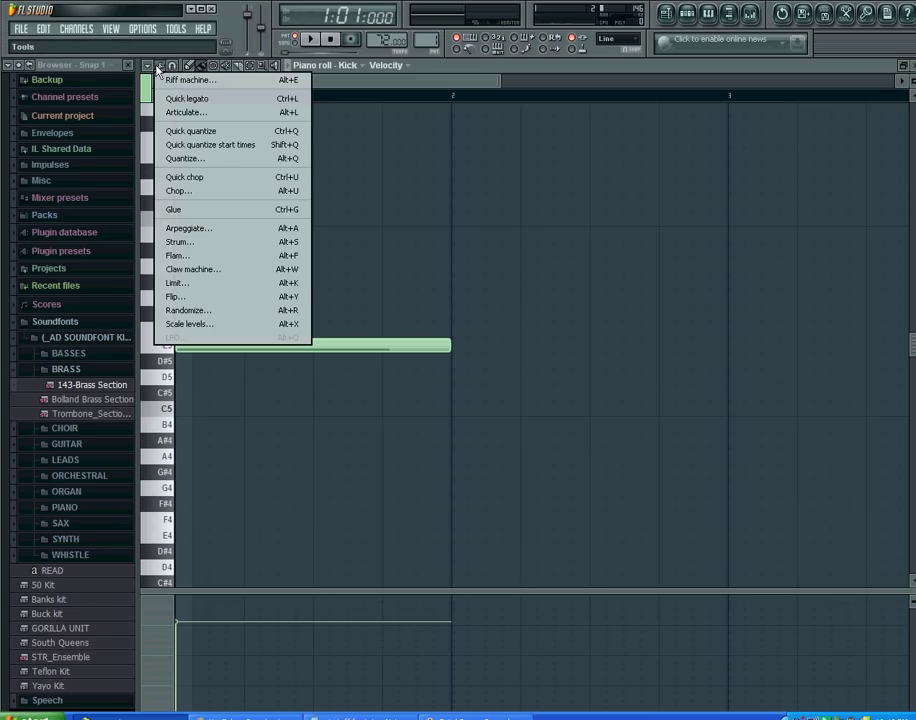
{"action": "left_click", "coordinate": [160, 71]}
{"action": "left_click", "coordinate": [161, 70]}
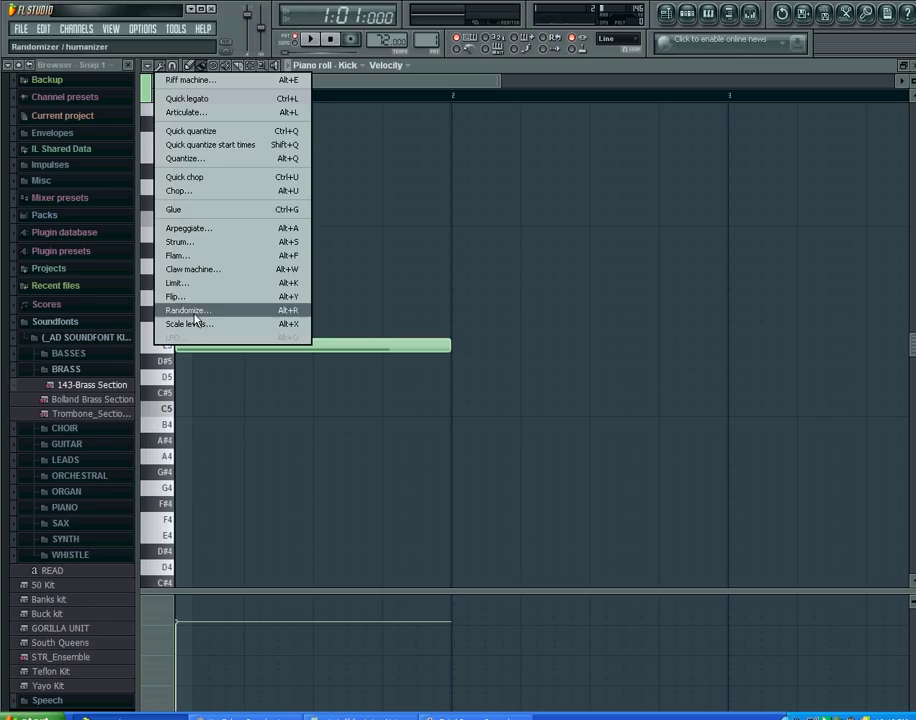
{"action": "left_click", "coordinate": [172, 66]}
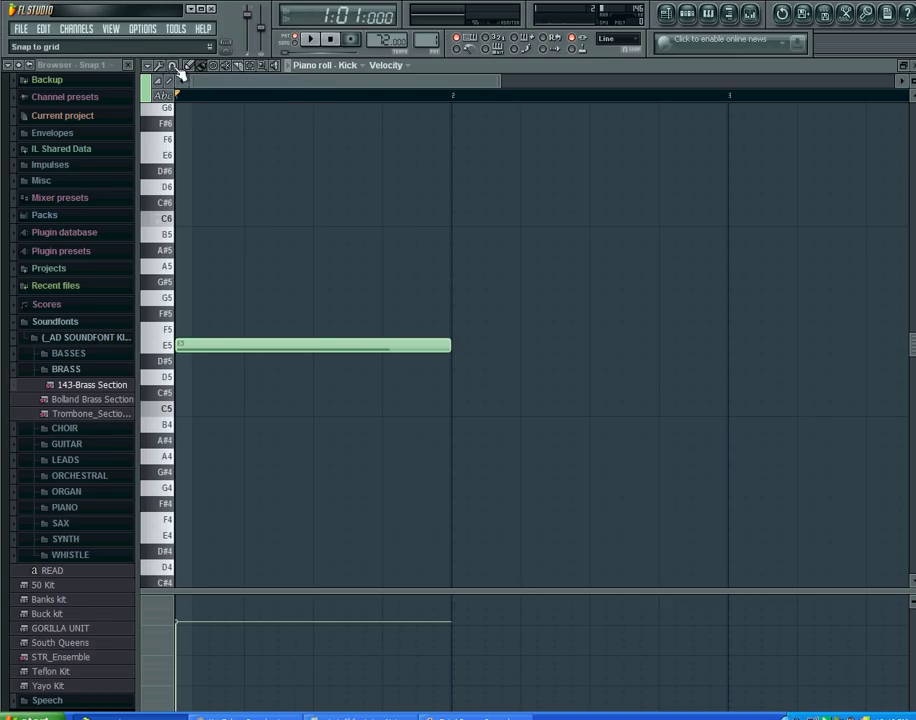
{"action": "left_click", "coordinate": [173, 67]}
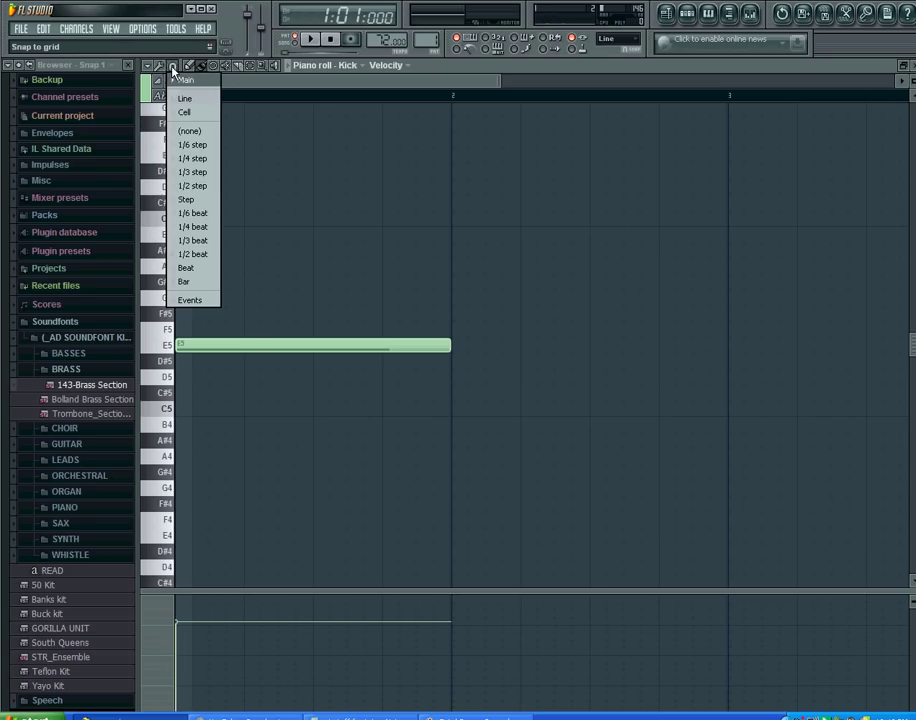
{"action": "left_click", "coordinate": [196, 146]}
{"action": "left_click", "coordinate": [262, 186]}
{"action": "right_click", "coordinate": [262, 185]}
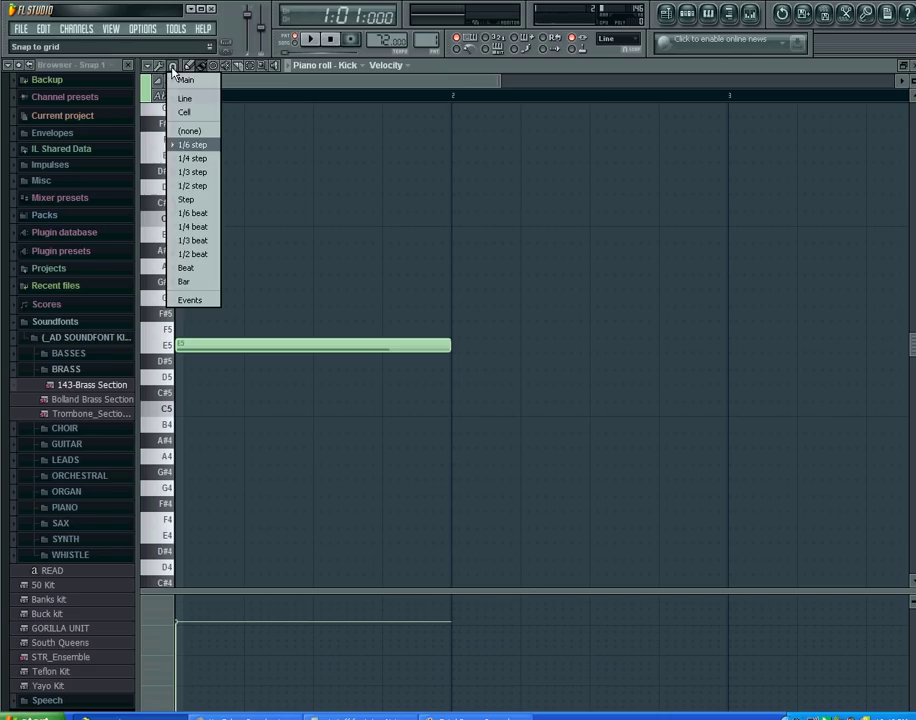
{"action": "left_click", "coordinate": [185, 98]}
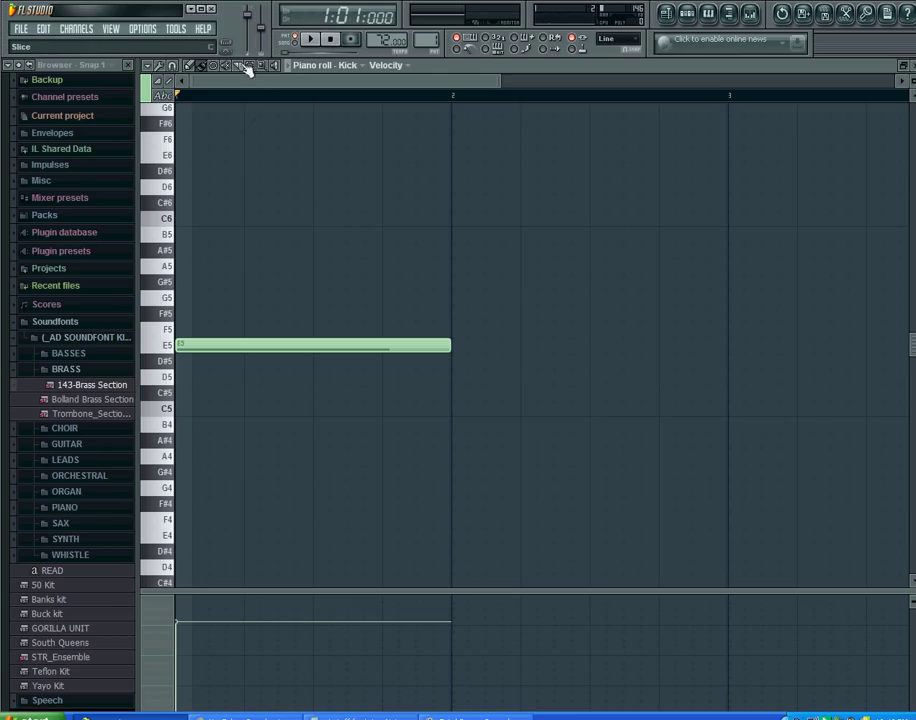
Draw the four melody notes E6, D6, A#5 and F5 after the E5 note.
{"action": "left_click", "coordinate": [229, 155]}
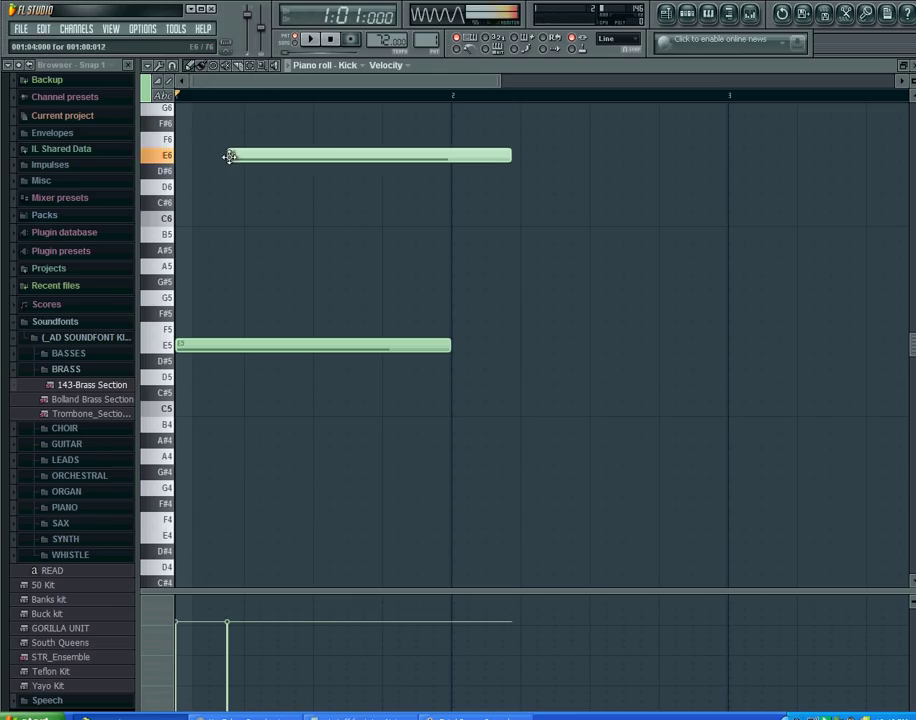
{"action": "left_click", "coordinate": [366, 187]}
{"action": "left_click", "coordinate": [470, 250]}
{"action": "left_click", "coordinate": [558, 330]}
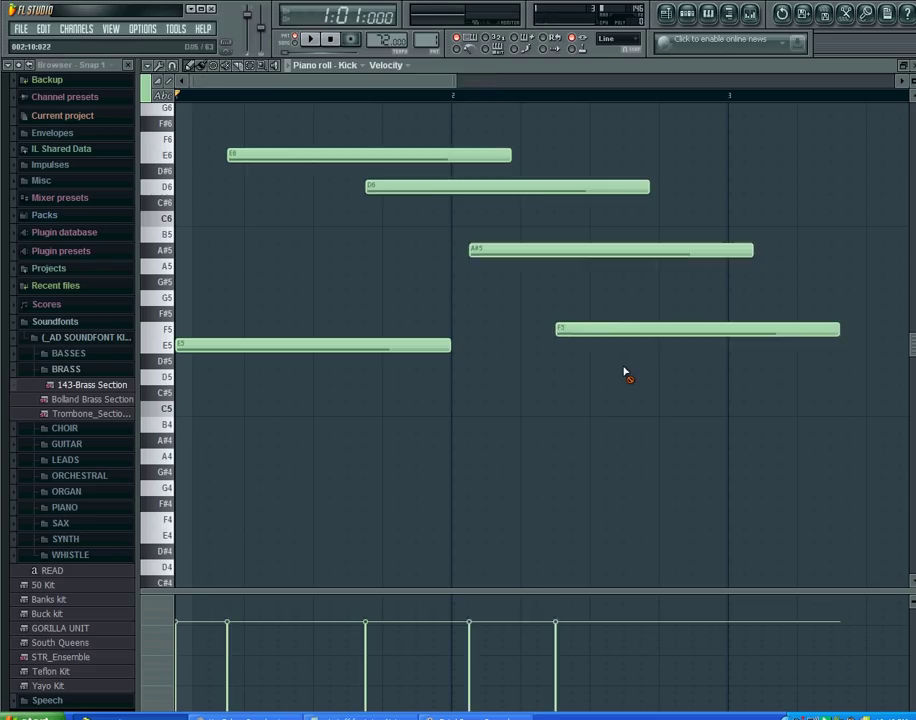
Delete the four melody notes E6, D6, A#5 and F5.
{"action": "right_click", "coordinate": [571, 330]}
{"action": "right_click", "coordinate": [479, 250]}
{"action": "right_click", "coordinate": [406, 187]}
{"action": "right_click", "coordinate": [369, 155]}
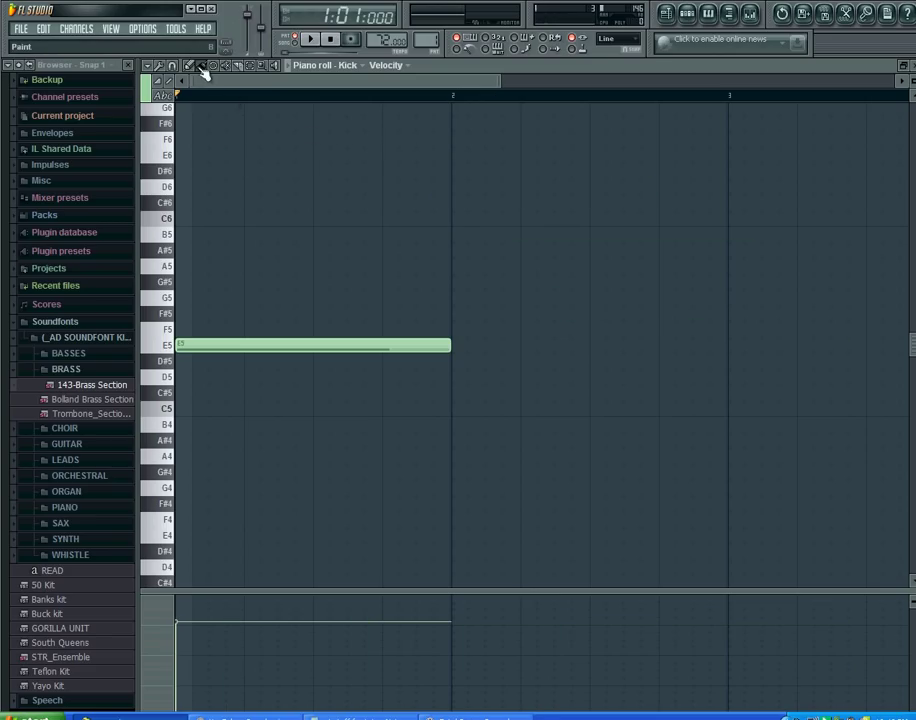
Draw three practice B5 notes across the pattern, then delete them all.
{"action": "left_click", "coordinate": [183, 233]}
{"action": "left_click", "coordinate": [472, 234]}
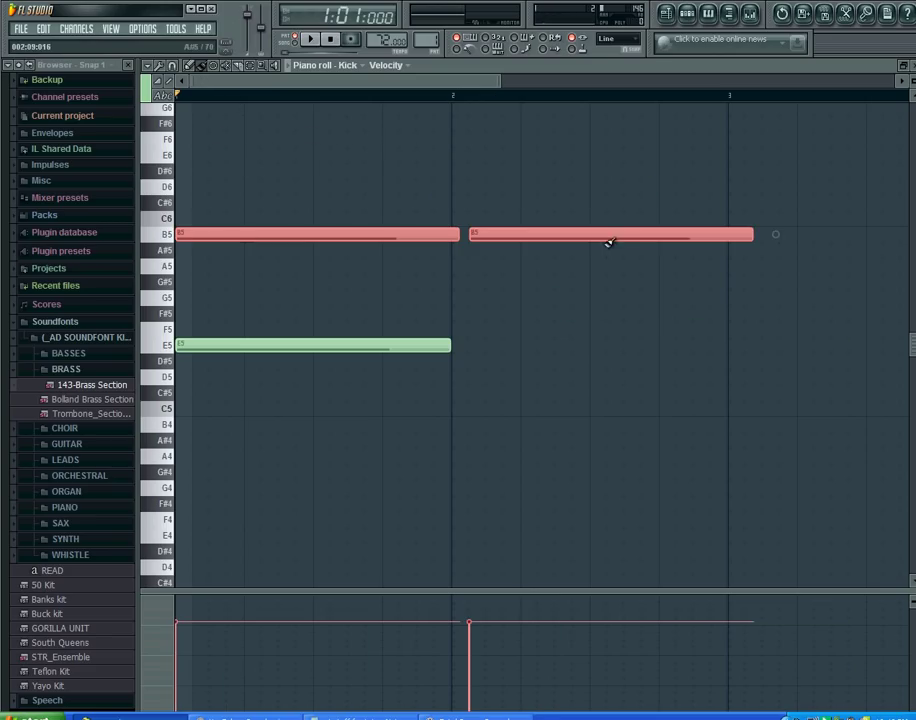
{"action": "left_click", "coordinate": [768, 234]}
{"action": "right_click", "coordinate": [808, 233]}
{"action": "right_click", "coordinate": [600, 234]}
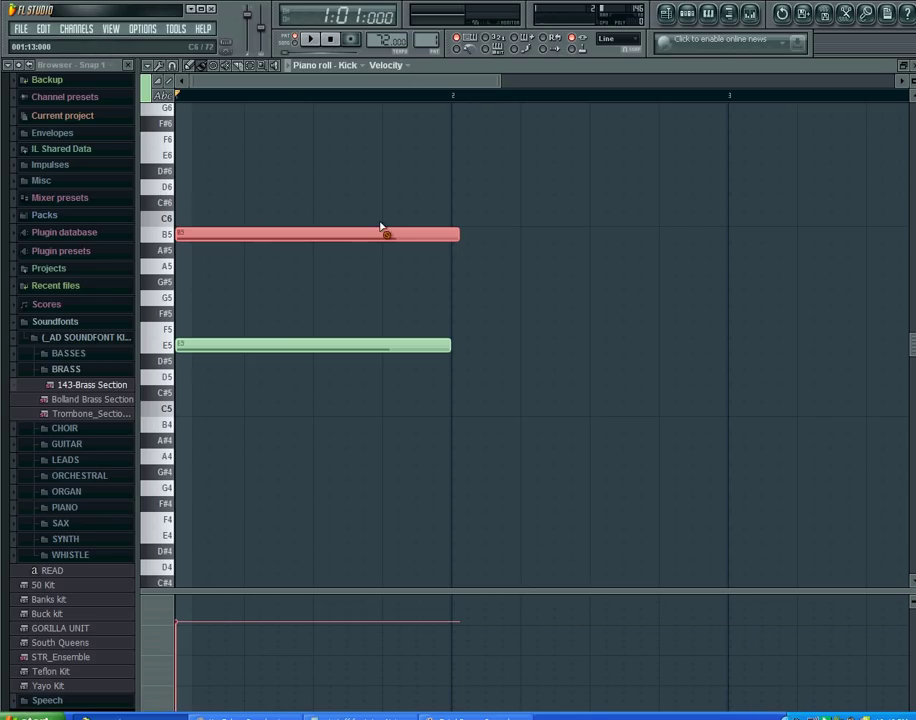
{"action": "right_click", "coordinate": [380, 232]}
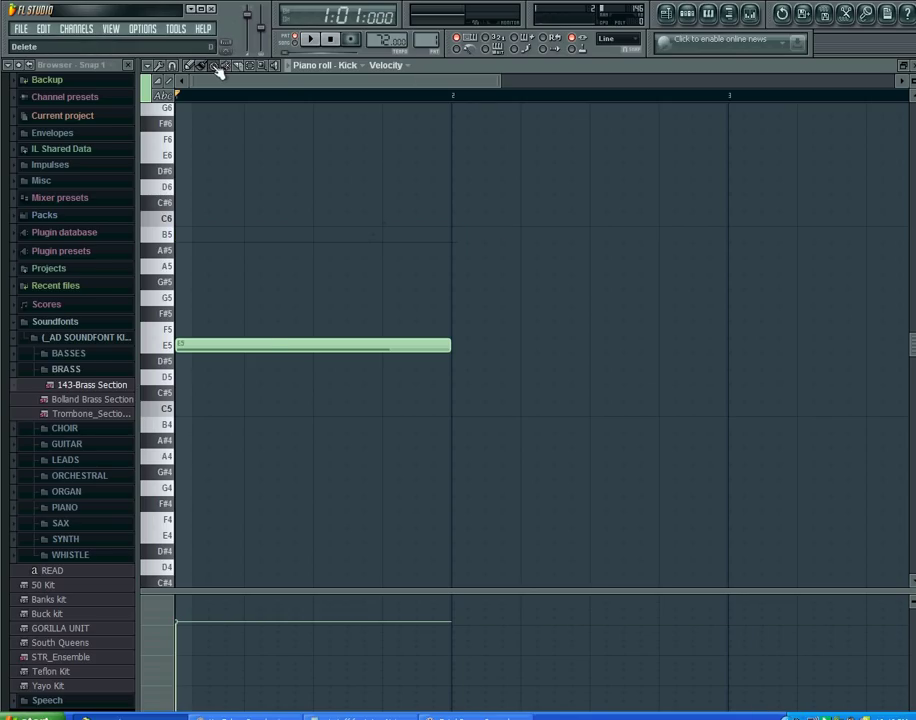
Erase the E5 note with the Delete tool and redraw it with the Draw tool.
{"action": "left_click", "coordinate": [217, 68]}
{"action": "left_click", "coordinate": [270, 350]}
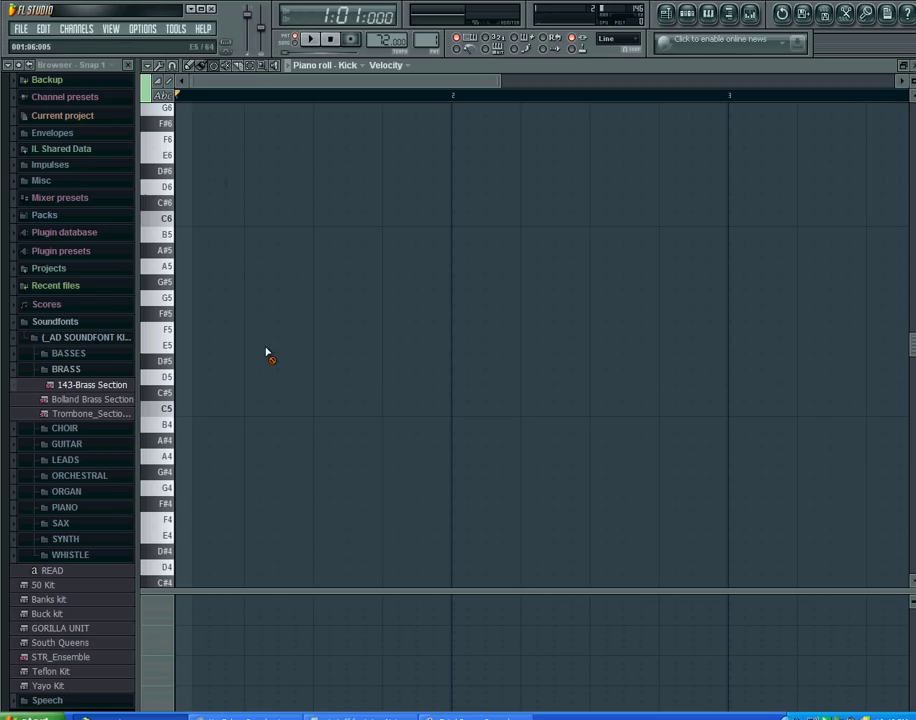
{"action": "left_click", "coordinate": [191, 65]}
{"action": "left_click", "coordinate": [180, 344]}
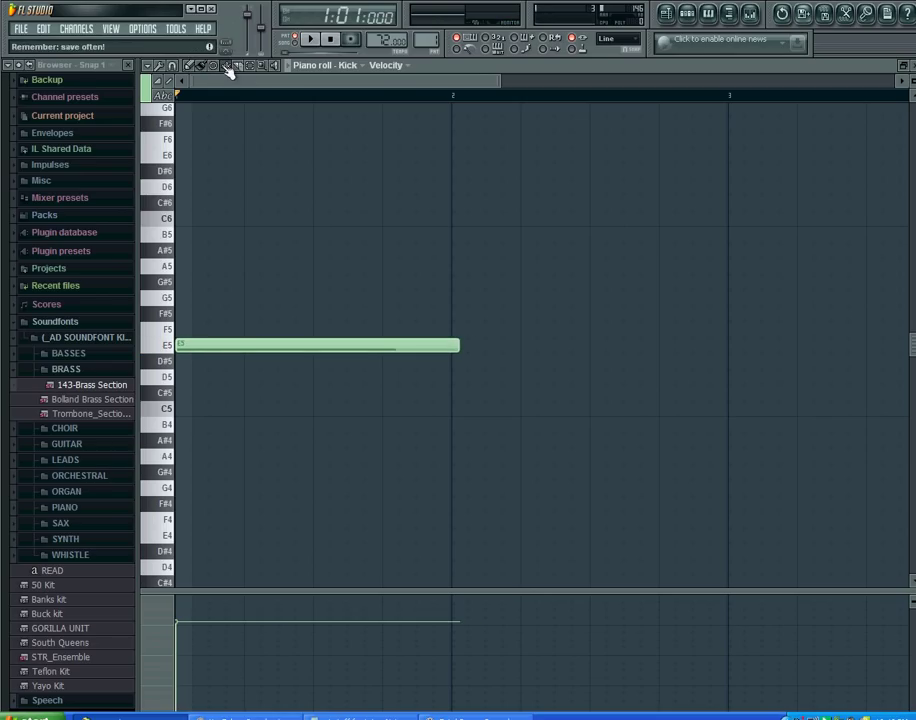
{"action": "left_click", "coordinate": [254, 349]}
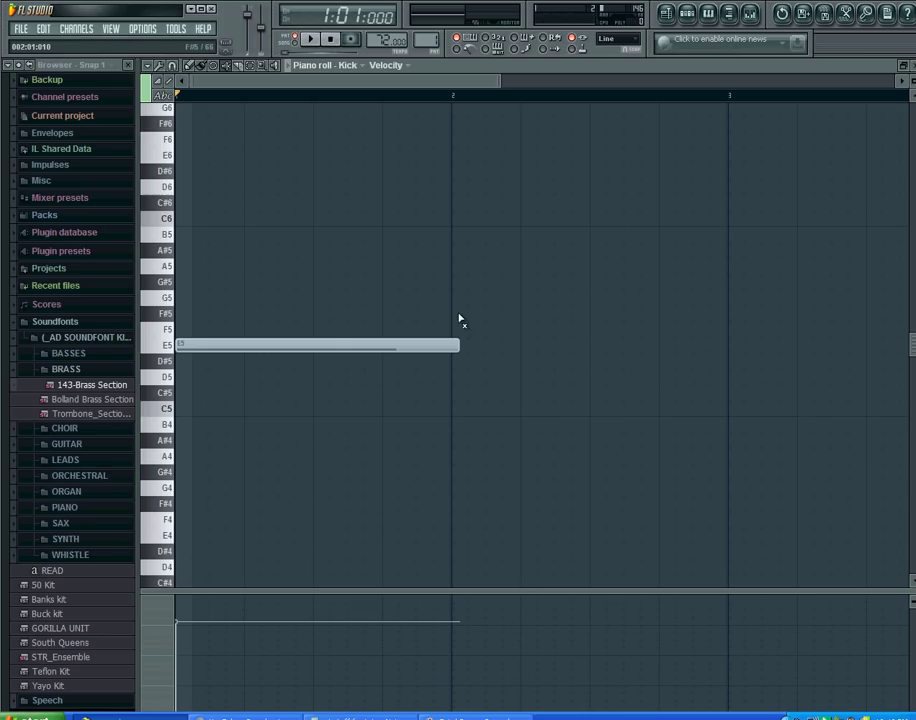
{"action": "left_click", "coordinate": [314, 39]}
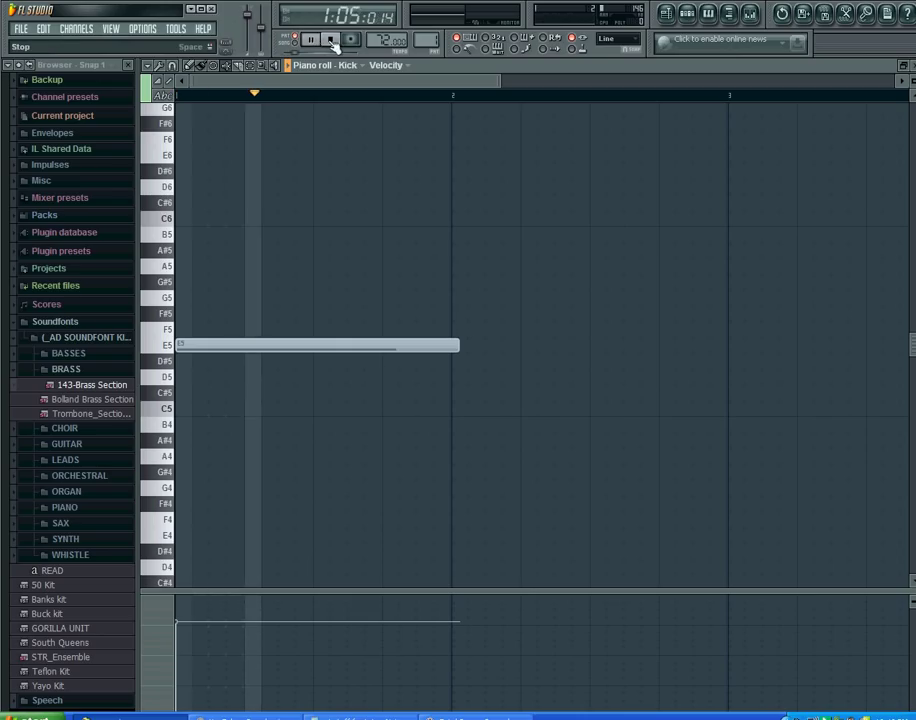
{"action": "left_click", "coordinate": [318, 40]}
{"action": "left_click", "coordinate": [330, 39]}
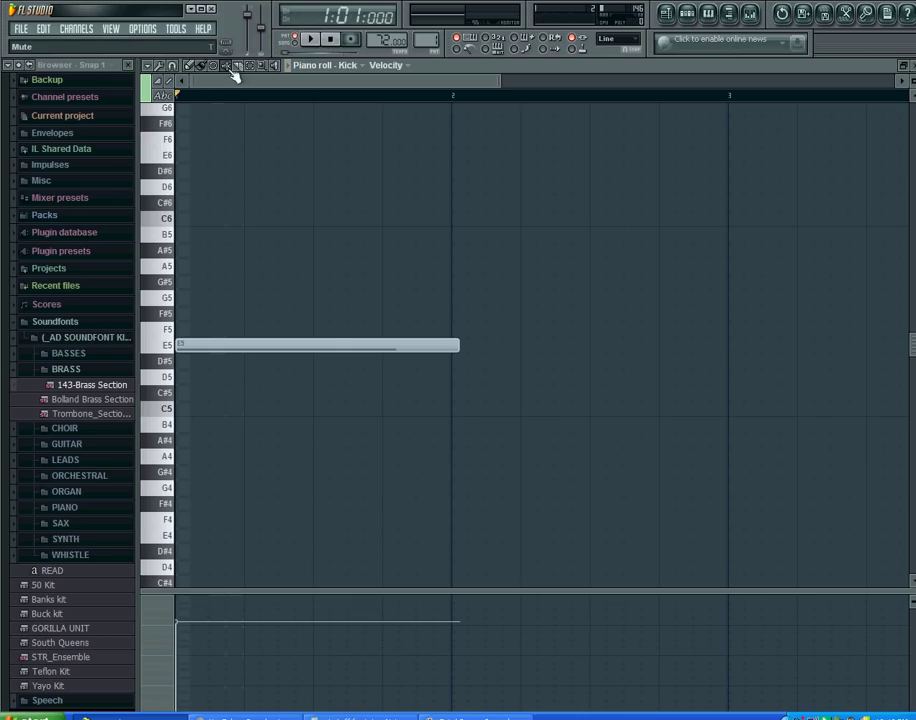
{"action": "left_click", "coordinate": [254, 345]}
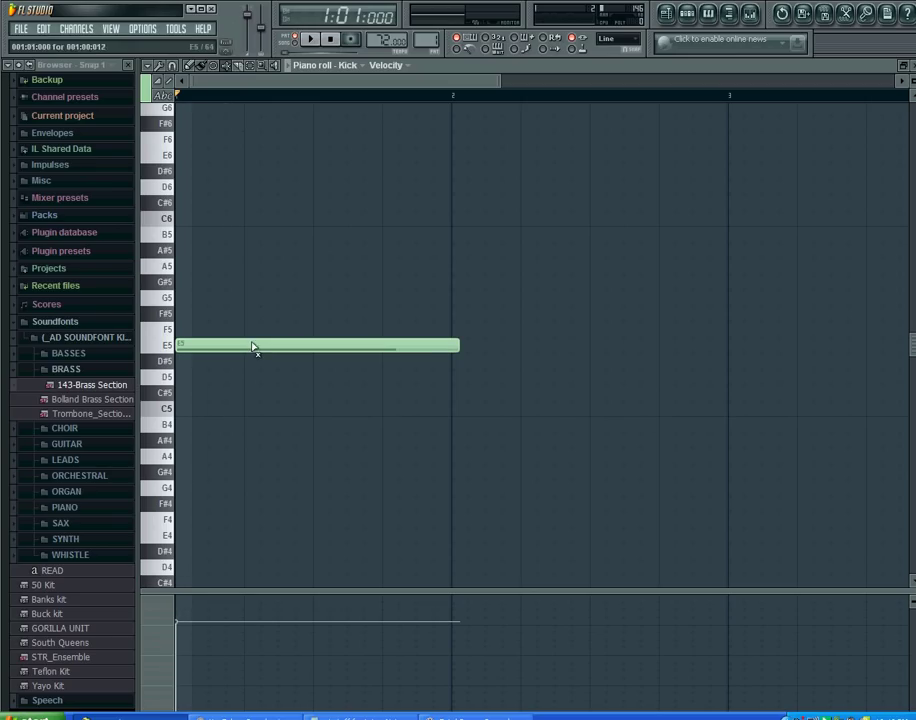
{"action": "left_click", "coordinate": [232, 68]}
{"action": "left_click", "coordinate": [268, 350]}
{"action": "left_click", "coordinate": [268, 350]}
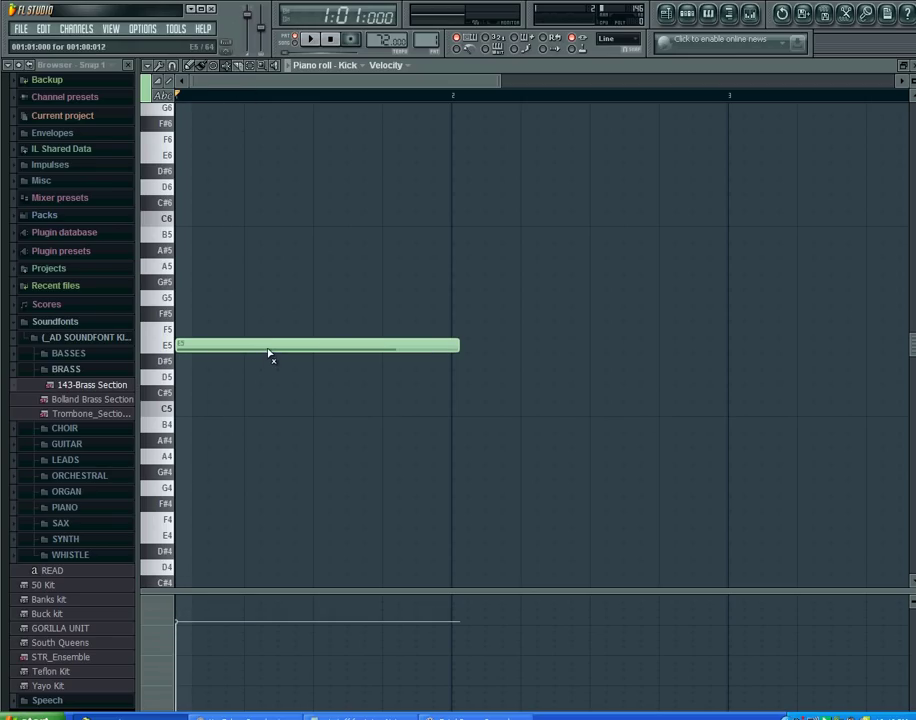
{"action": "left_click", "coordinate": [245, 70]}
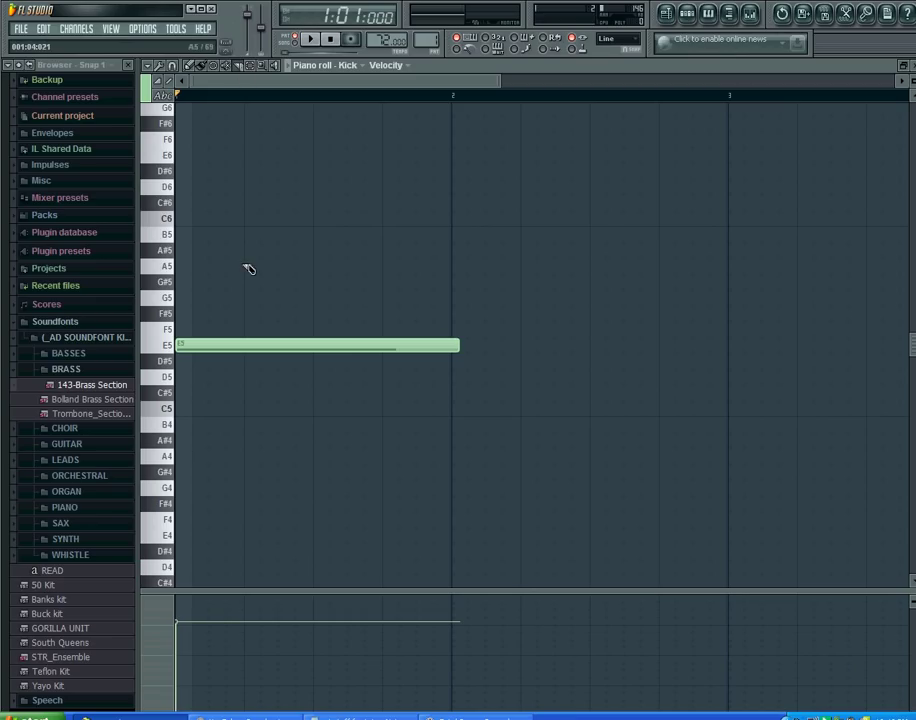
Slice the E5 note into four parts, with the last cut at bar 2.
{"action": "left_click_drag", "start_coordinate": [245, 266], "coordinate": [247, 392]}
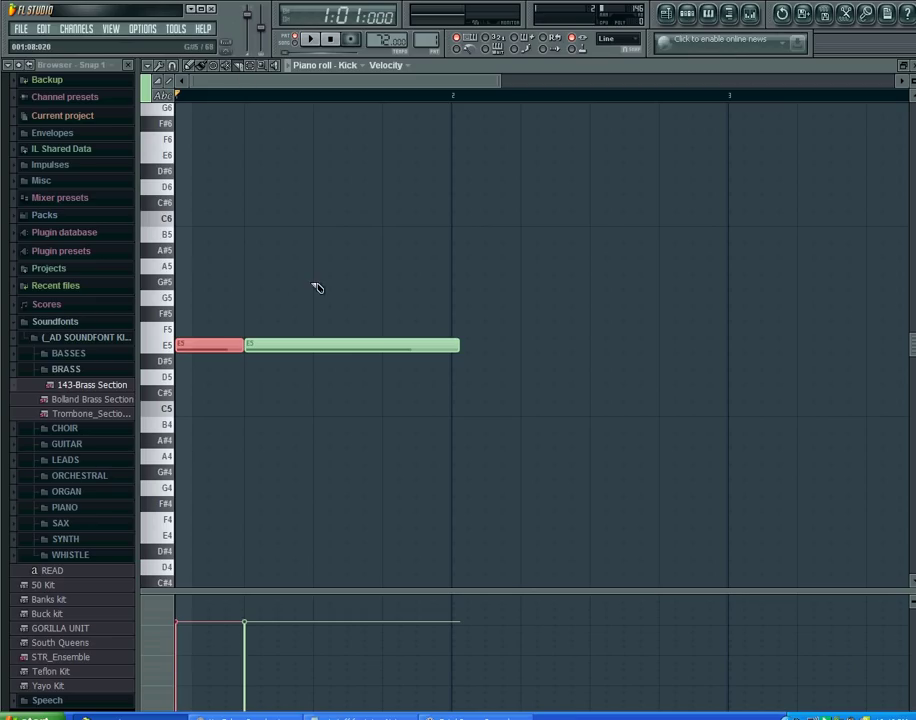
{"action": "left_click_drag", "start_coordinate": [314, 281], "coordinate": [315, 378]}
{"action": "left_click_drag", "start_coordinate": [393, 297], "coordinate": [395, 381]}
{"action": "left_click_drag", "start_coordinate": [460, 322], "coordinate": [466, 402]}
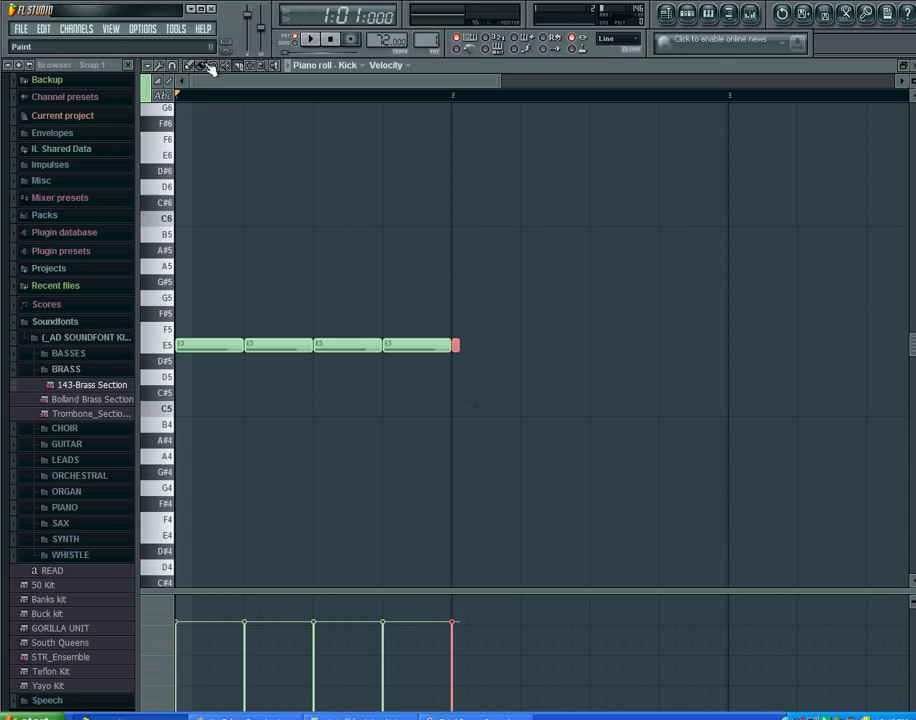
Delete the extra E5 pieces and stretch the first note across to bar 2.
{"action": "right_click", "coordinate": [455, 346]}
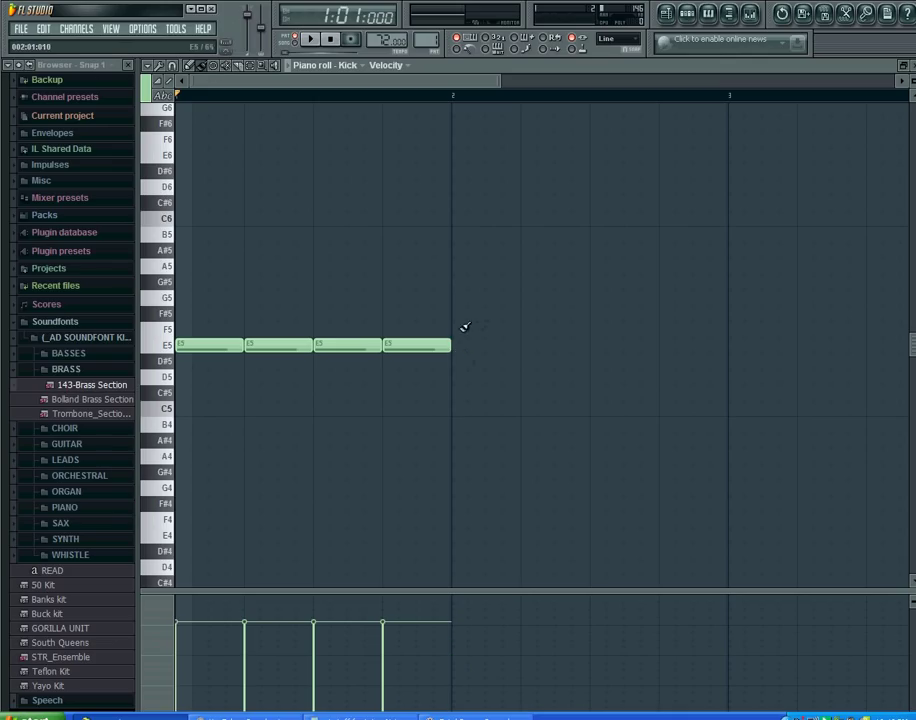
{"action": "right_click", "coordinate": [420, 346]}
{"action": "right_click", "coordinate": [350, 346]}
{"action": "right_click", "coordinate": [303, 350]}
{"action": "left_click_drag", "start_coordinate": [243, 346], "coordinate": [448, 378]}
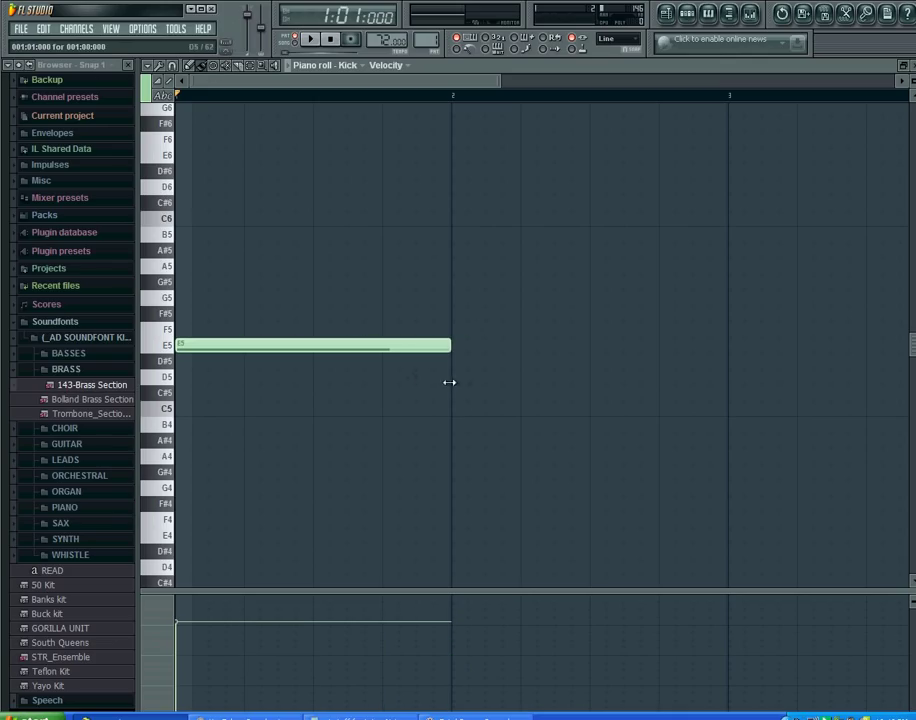
With the Select tool, move and Shift-copy the E5 note to trial pitches like B5, G#5, D#6 and F4.
{"action": "left_click", "coordinate": [254, 68]}
{"action": "left_click_drag", "start_coordinate": [184, 227], "coordinate": [465, 348]}
{"action": "key", "text": "ctrl+a"}
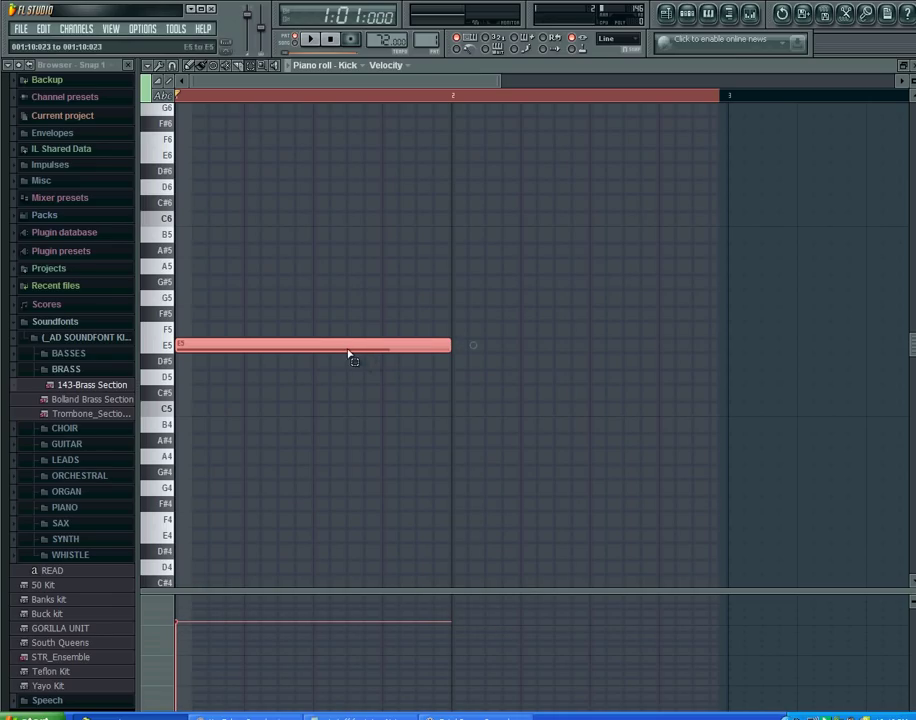
{"action": "mouse_move", "coordinate": [317, 346]}
{"action": "left_mouse_down"}
{"action": "mouse_move", "coordinate": [374, 232]}
{"action": "mouse_move", "coordinate": [287, 377]}
{"action": "mouse_move", "coordinate": [274, 368]}
{"action": "mouse_move", "coordinate": [281, 350]}
{"action": "left_mouse_up"}
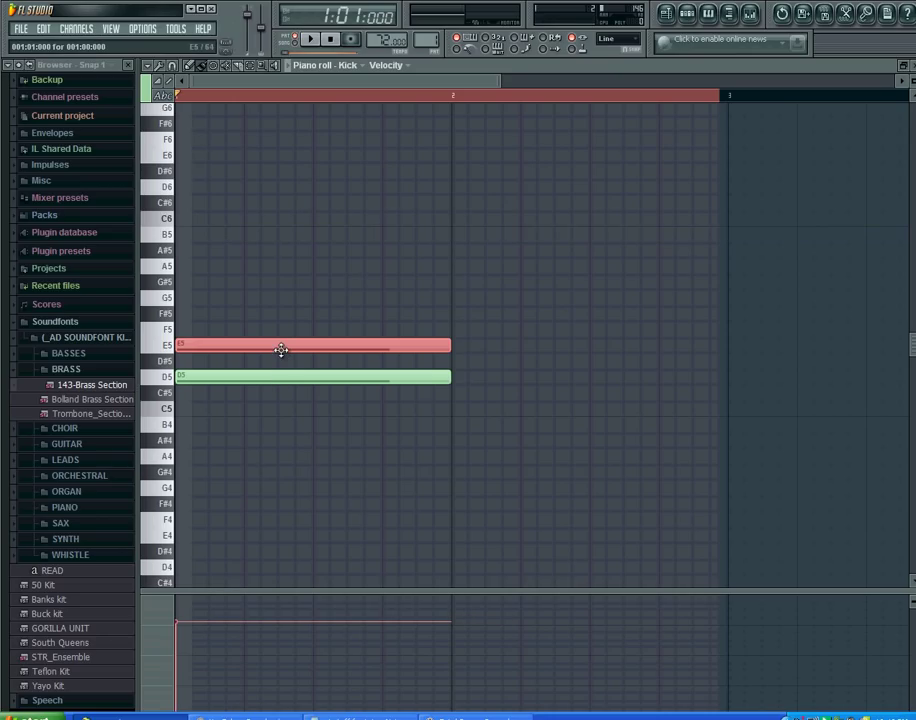
{"action": "left_click_drag", "start_coordinate": [402, 341], "coordinate": [574, 277]}
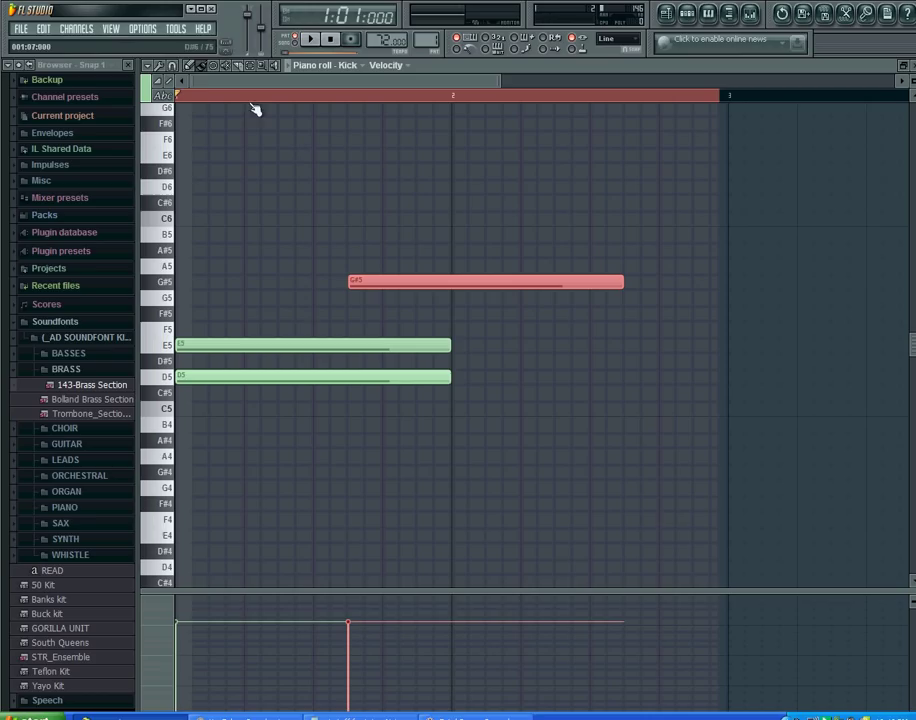
{"action": "left_click_drag", "start_coordinate": [331, 344], "coordinate": [648, 345]}
{"action": "left_click_drag", "start_coordinate": [418, 203], "coordinate": [418, 170]}
{"action": "left_click", "coordinate": [303, 344]}
{"action": "left_click_drag", "start_coordinate": [301, 341], "coordinate": [579, 518]}
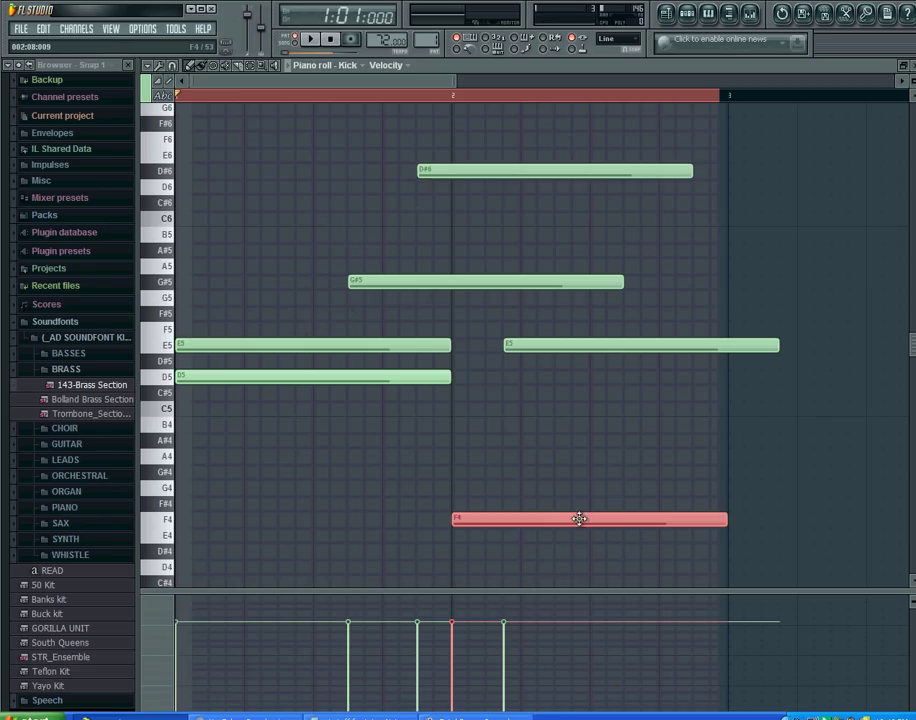
Delete all the trial notes and draw one D#5 note spanning the whole first bar.
{"action": "right_click", "coordinate": [594, 520]}
{"action": "right_click", "coordinate": [597, 344]}
{"action": "right_click", "coordinate": [540, 282]}
{"action": "right_click", "coordinate": [460, 170]}
{"action": "right_click", "coordinate": [360, 344]}
{"action": "right_click", "coordinate": [335, 376]}
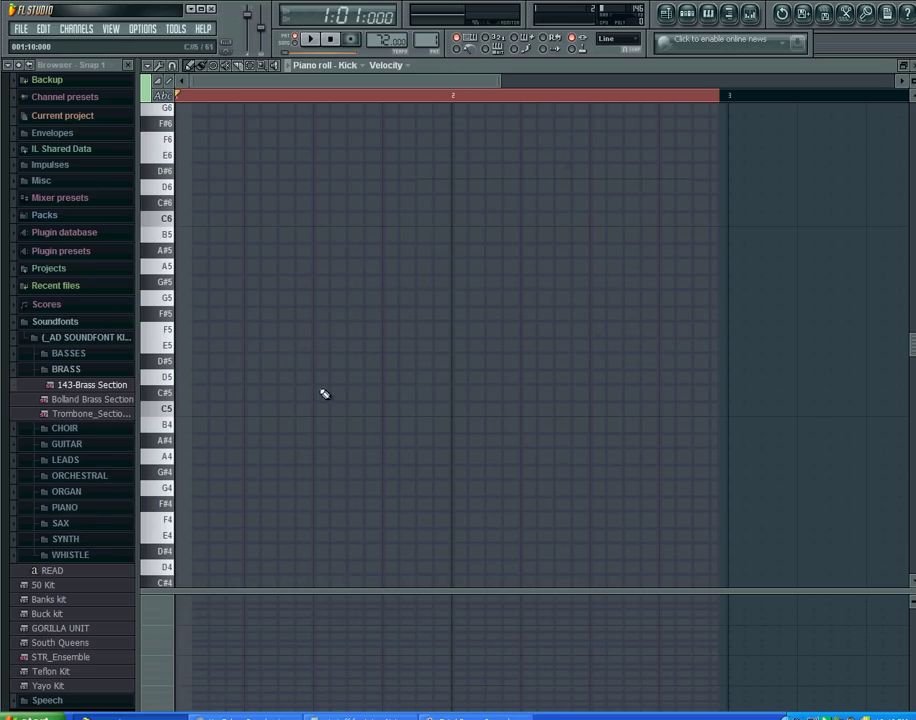
{"action": "left_click", "coordinate": [188, 363]}
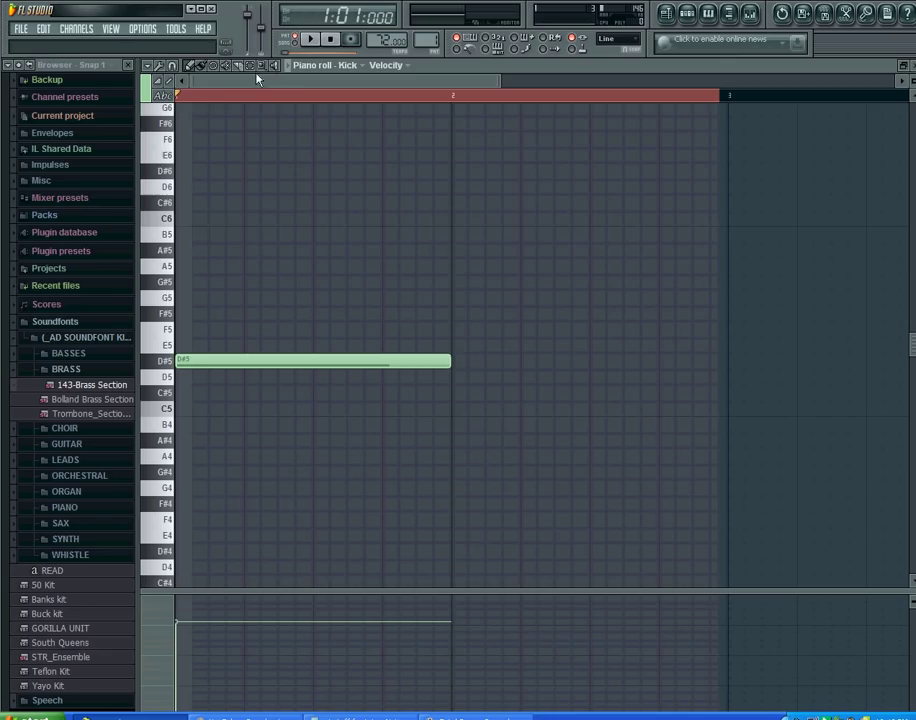
{"action": "left_click", "coordinate": [448, 95]}
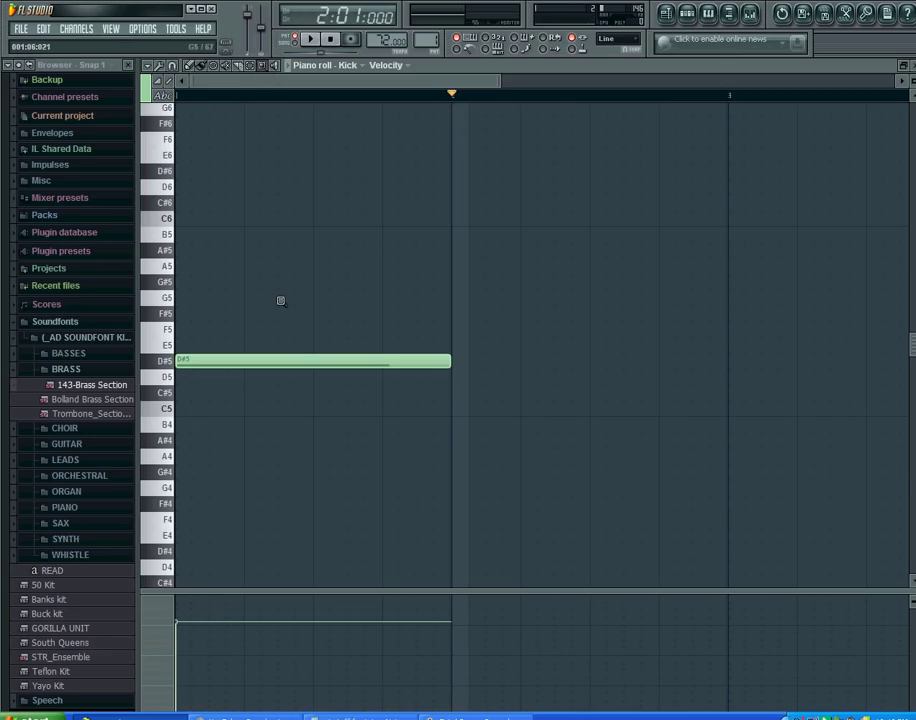
Scrub through the D#5 note from its start with the Playback tool to hear it.
{"action": "left_click_drag", "start_coordinate": [281, 301], "coordinate": [281, 301]}
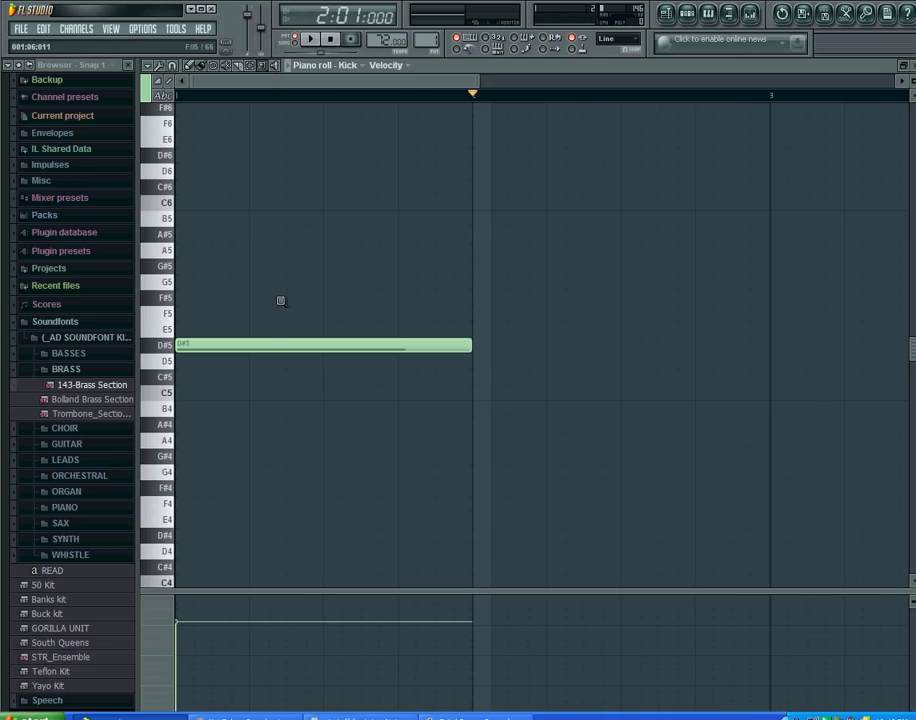
{"action": "left_click", "coordinate": [277, 66]}
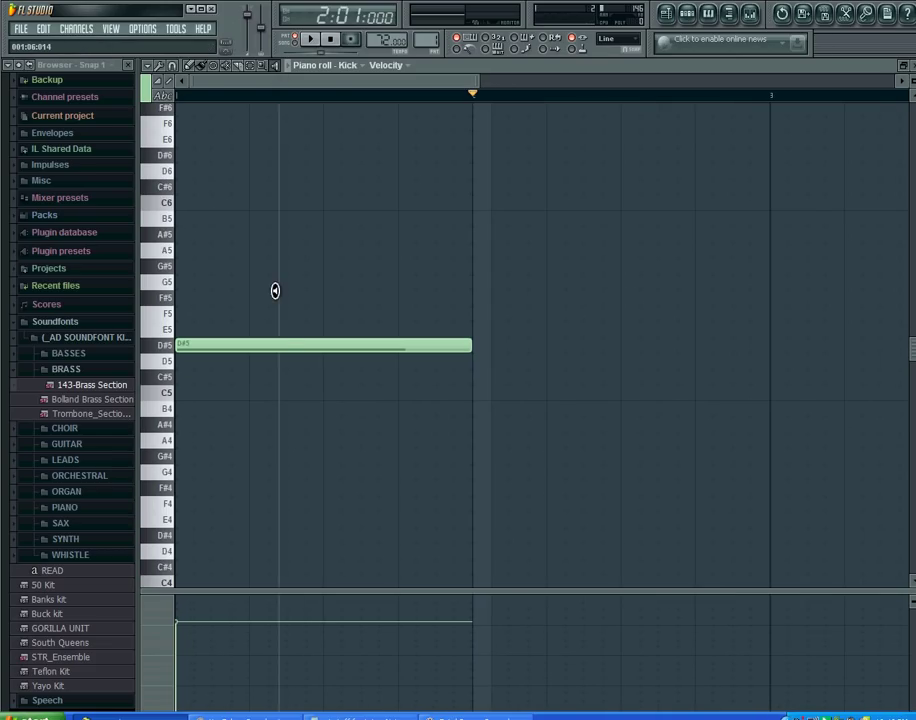
{"action": "left_click_drag", "start_coordinate": [270, 310], "coordinate": [264, 346]}
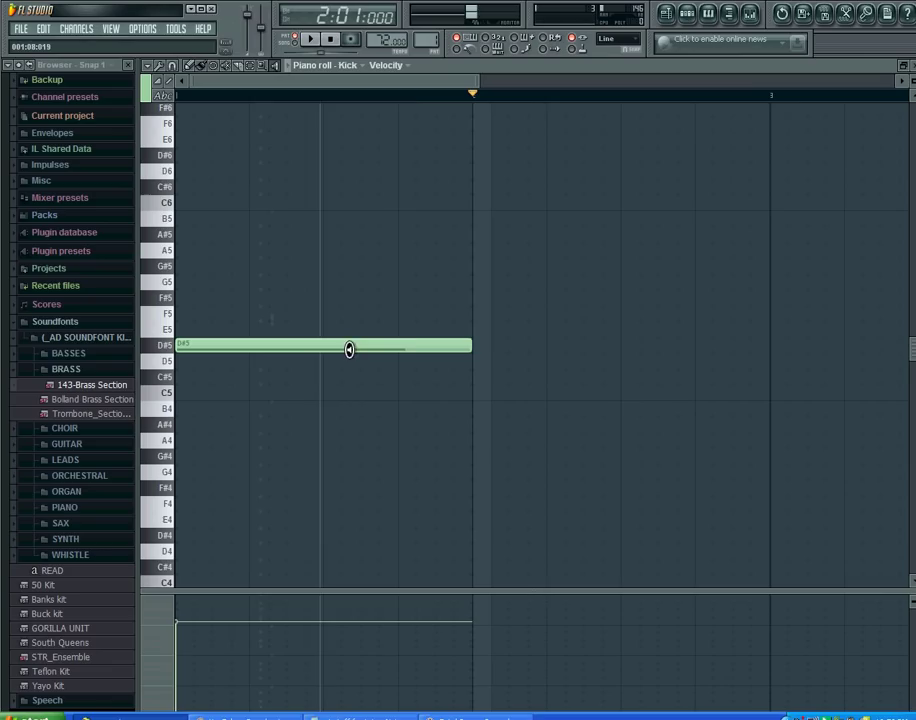
{"action": "mouse_move", "coordinate": [196, 354]}
{"action": "left_mouse_down"}
{"action": "mouse_move", "coordinate": [446, 348]}
{"action": "mouse_move", "coordinate": [178, 352]}
{"action": "left_mouse_up"}
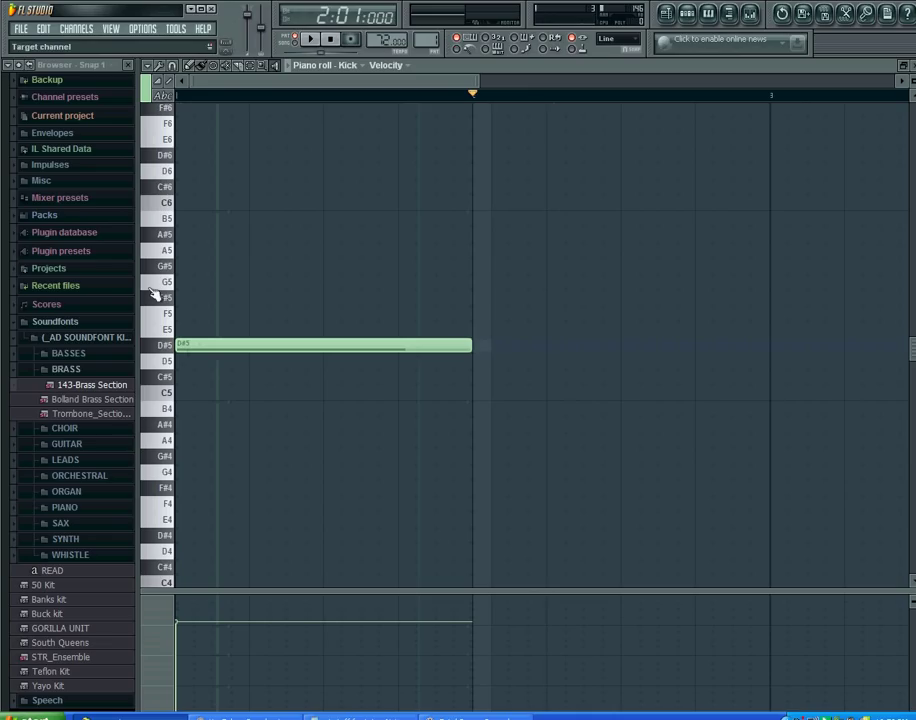
Close the Kick piano roll and open the 143-Brass Section melody from the channel rack.
{"action": "left_click", "coordinate": [911, 66]}
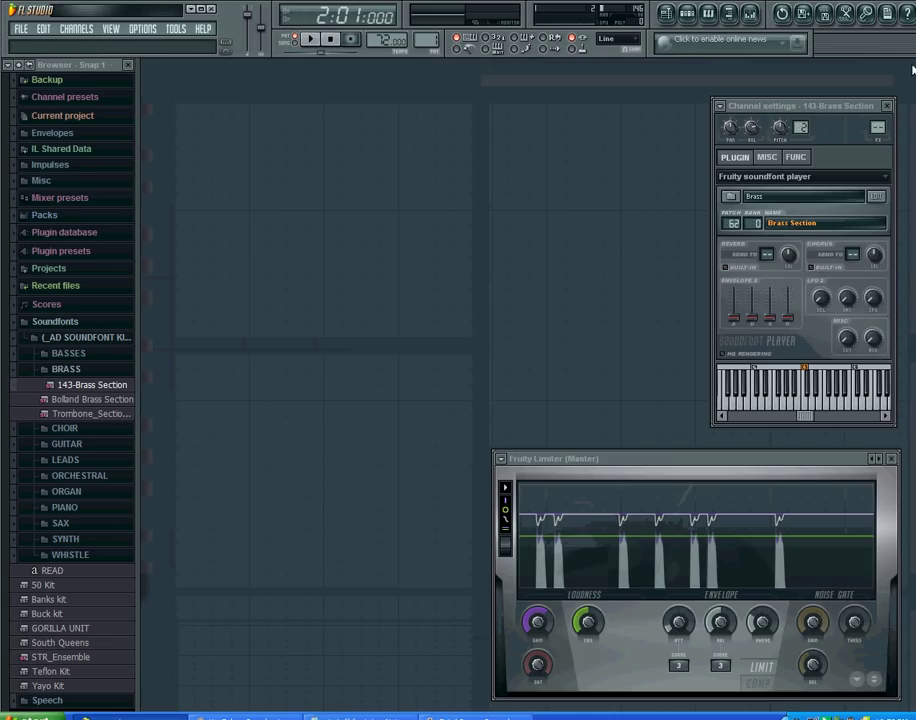
{"action": "key", "text": "F6"}
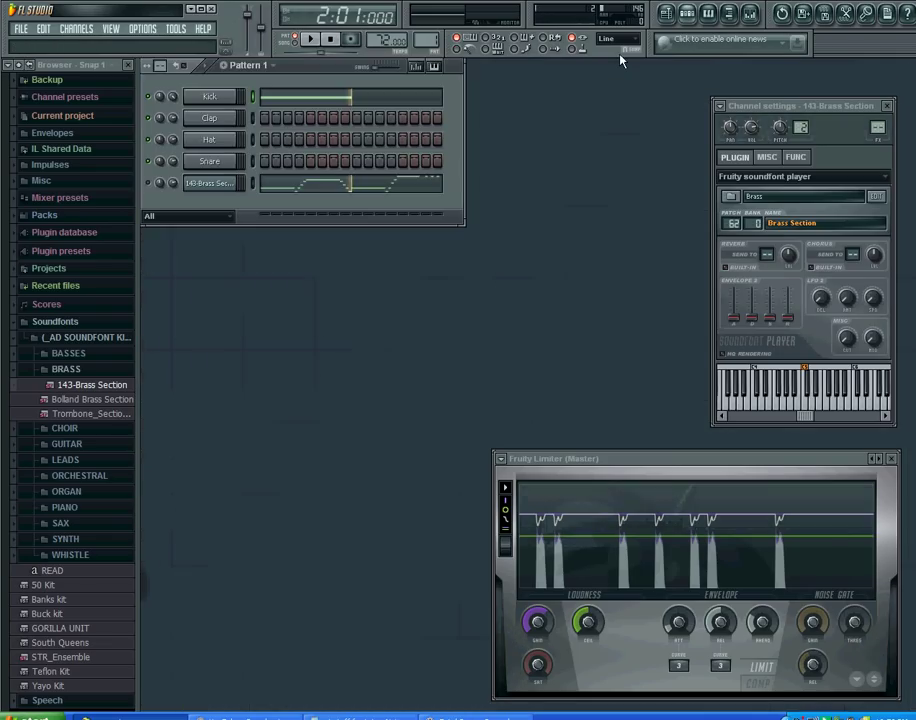
{"action": "left_click", "coordinate": [279, 190]}
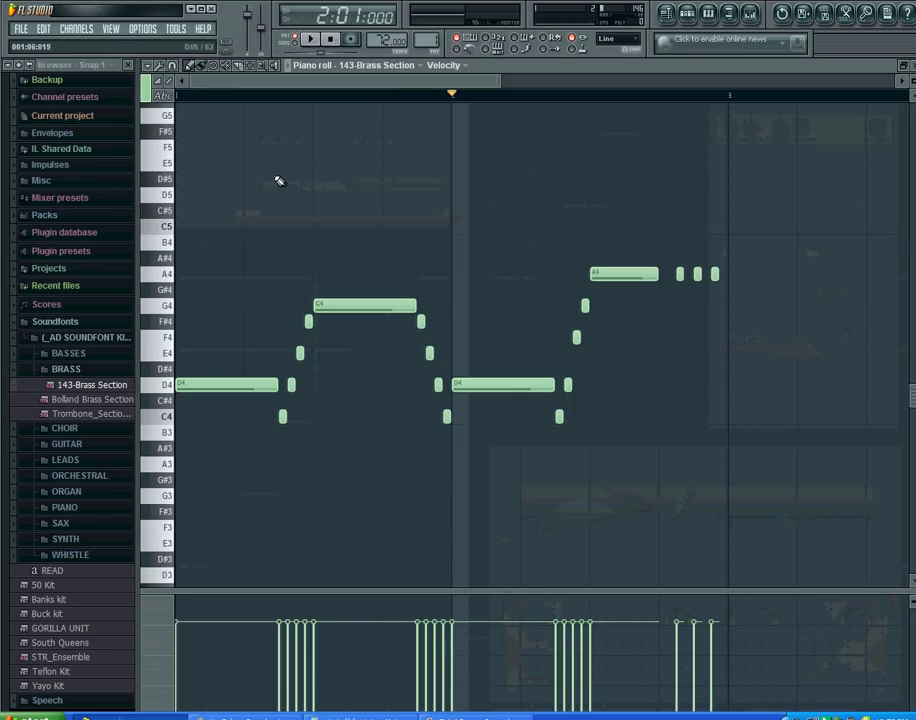
Scrub the Brass Section melody around E4, mid bar 1 and the start of bar 2.
{"action": "left_click", "coordinate": [277, 66]}
{"action": "left_click_drag", "start_coordinate": [304, 141], "coordinate": [258, 188]}
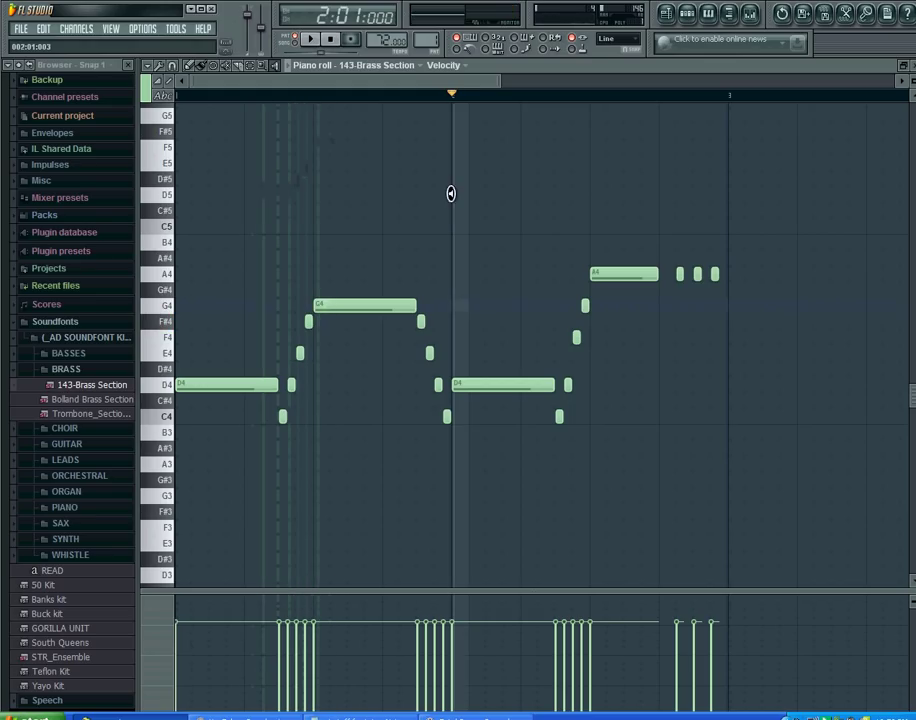
{"action": "left_click_drag", "start_coordinate": [422, 188], "coordinate": [425, 195]}
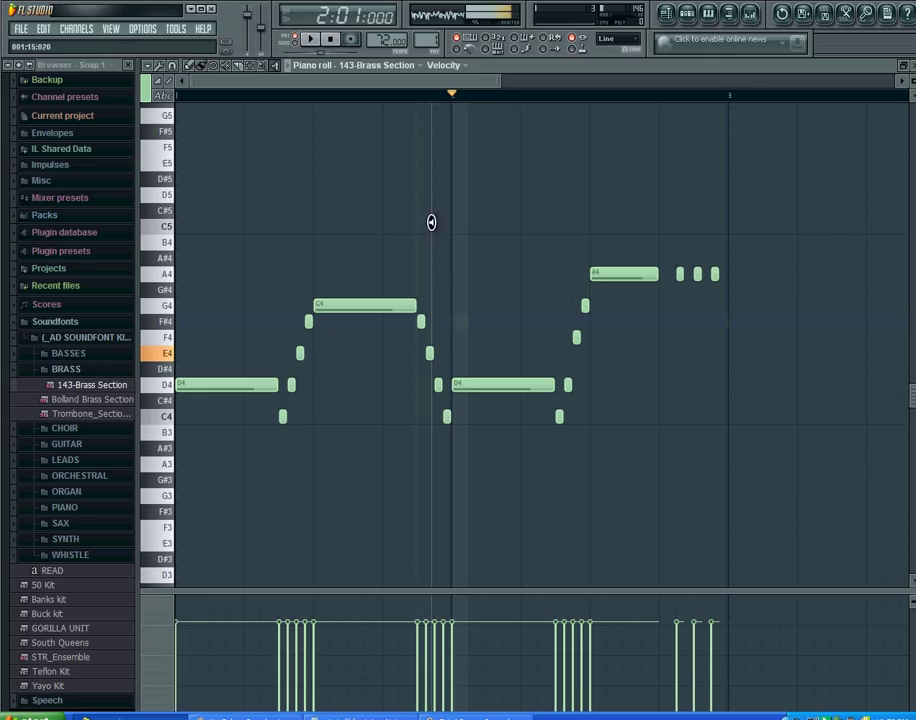
{"action": "left_click", "coordinate": [482, 266]}
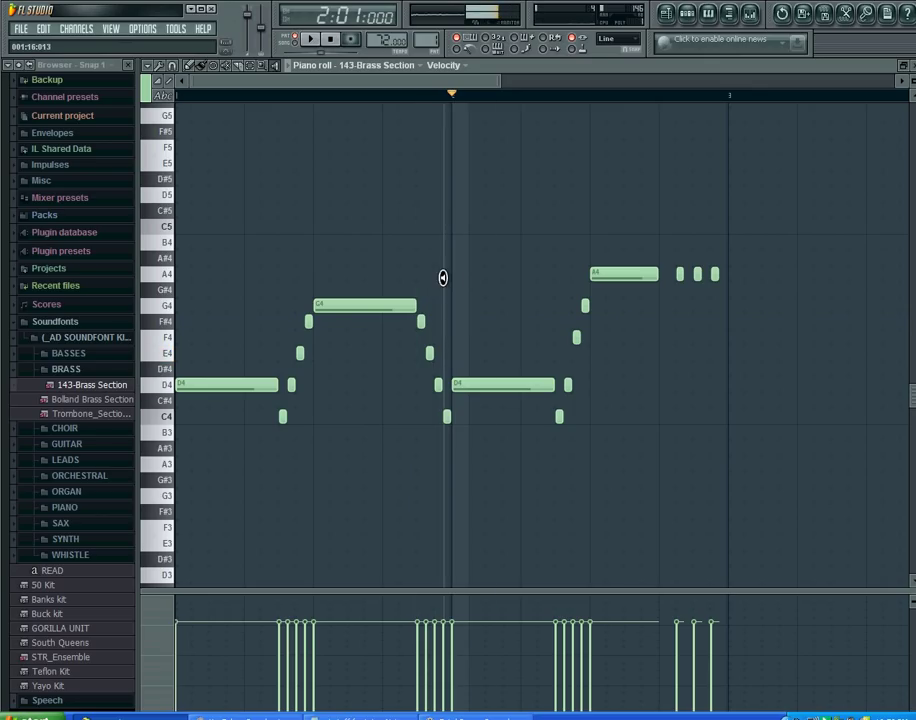
{"action": "left_click_drag", "start_coordinate": [449, 280], "coordinate": [535, 296]}
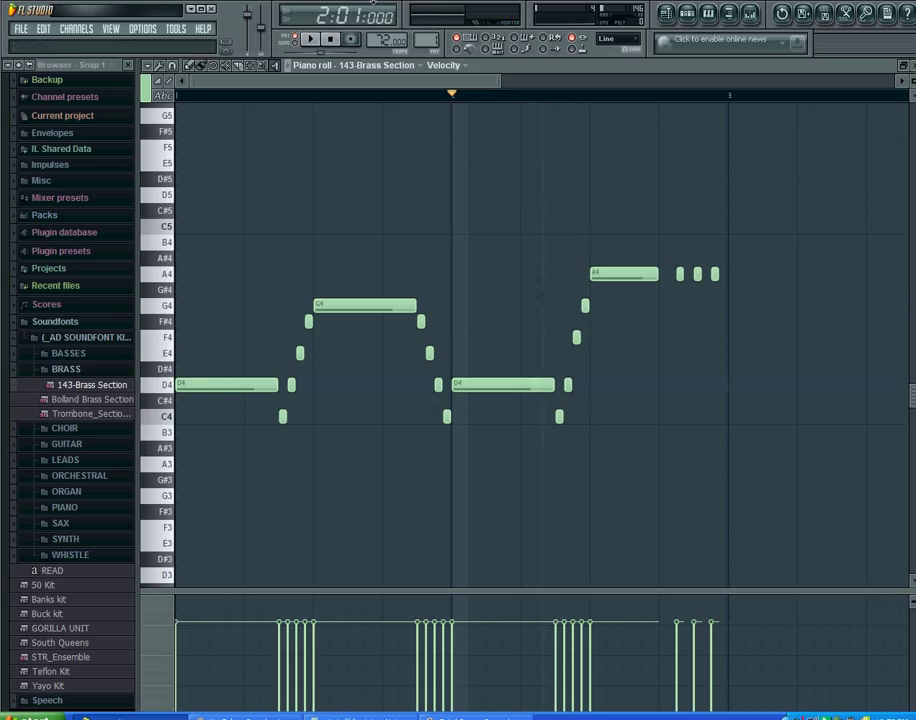
Play the Brass Section pattern, restarting it from the pattern start with the main Play button.
{"action": "left_click", "coordinate": [289, 65]}
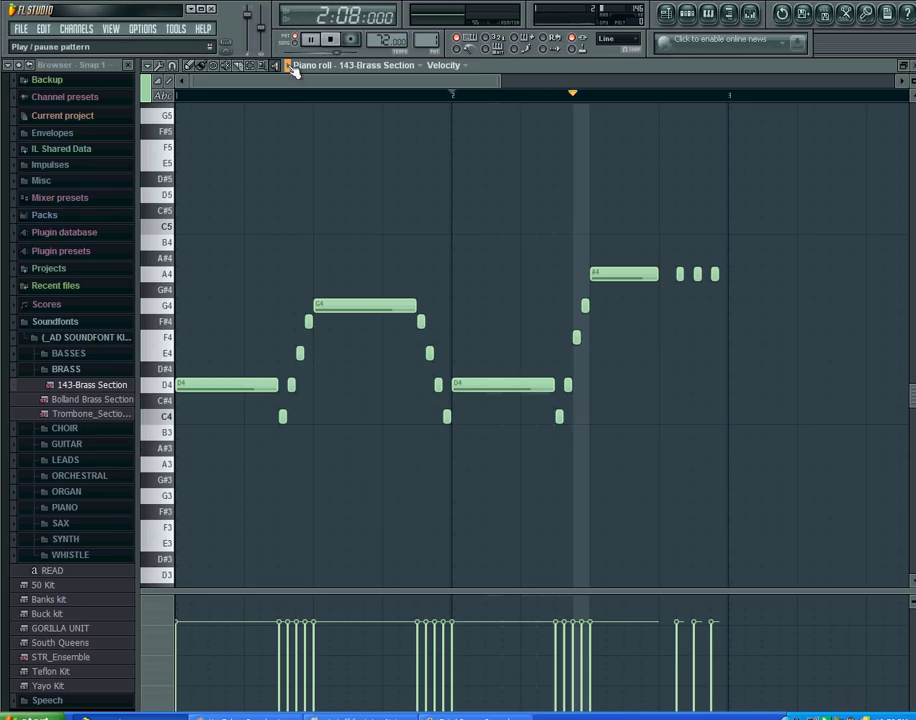
{"action": "left_click", "coordinate": [331, 39]}
{"action": "left_click", "coordinate": [331, 39]}
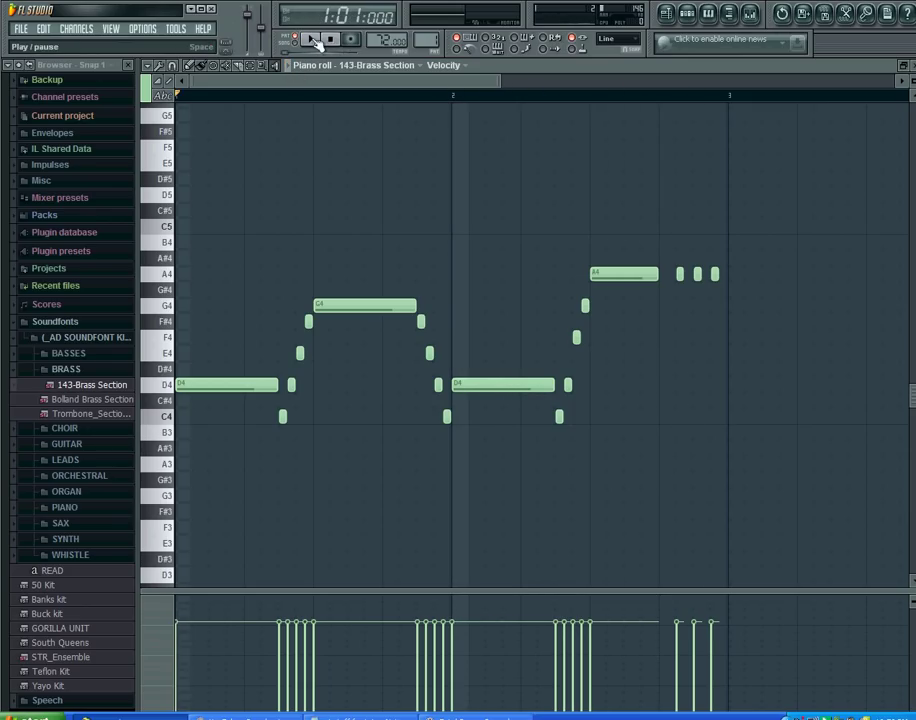
{"action": "left_click", "coordinate": [312, 39]}
{"action": "left_click", "coordinate": [331, 39]}
{"action": "left_click", "coordinate": [687, 13]}
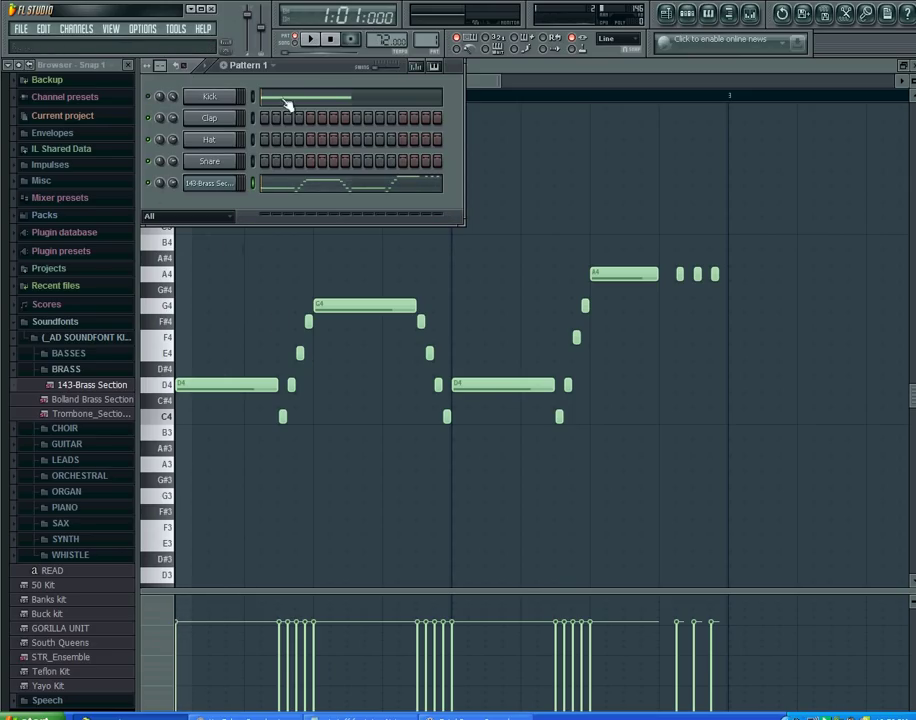
{"action": "left_click", "coordinate": [312, 39]}
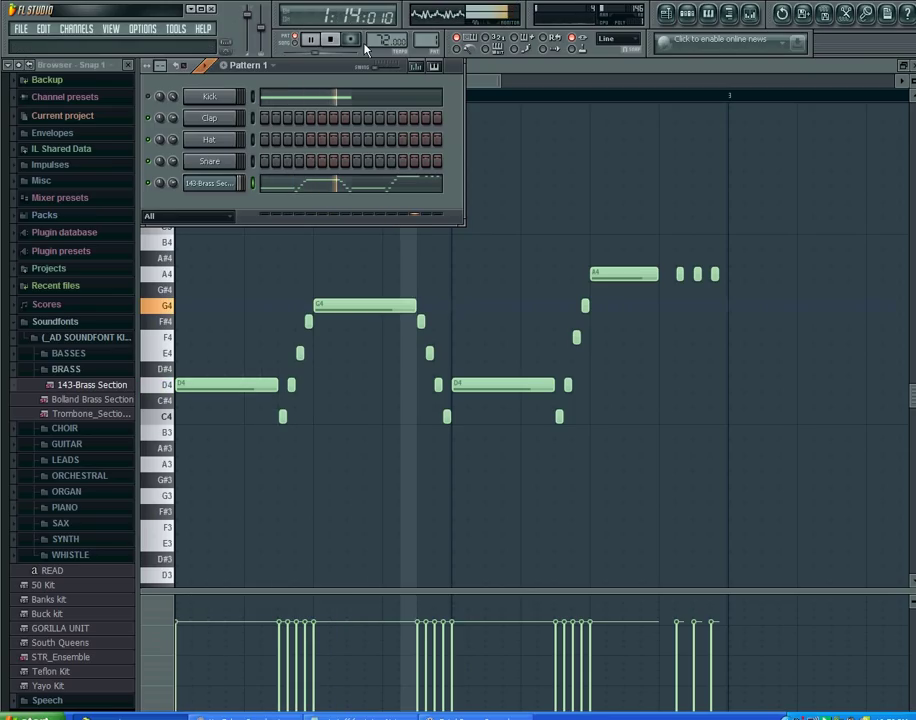
Hide the channel list, stop playback, and close the Brass Section piano roll.
{"action": "key", "text": "F6"}
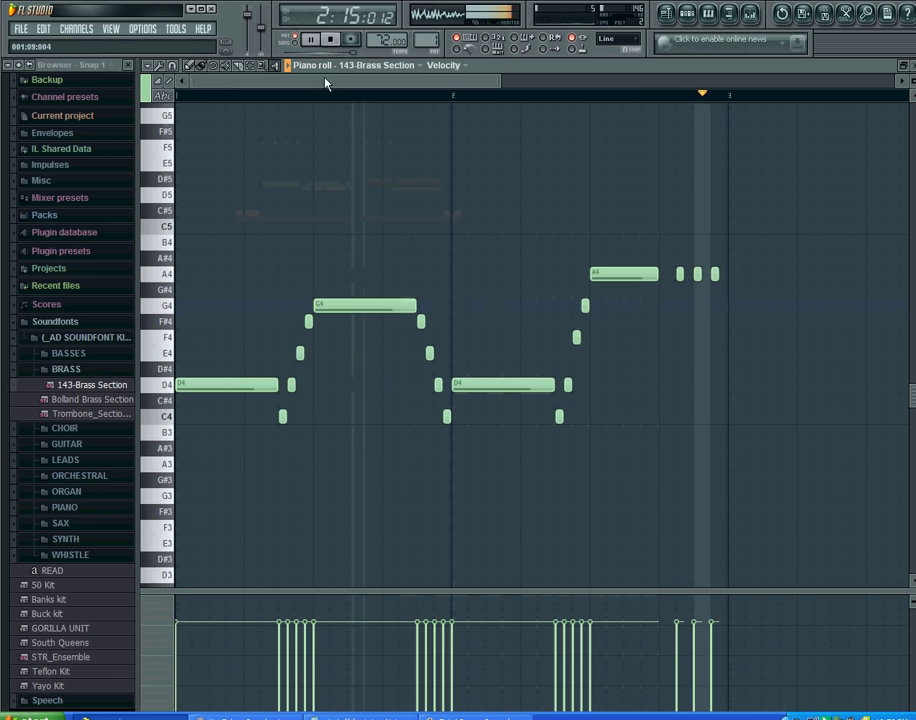
{"action": "left_click", "coordinate": [333, 40]}
{"action": "left_click", "coordinate": [904, 65]}
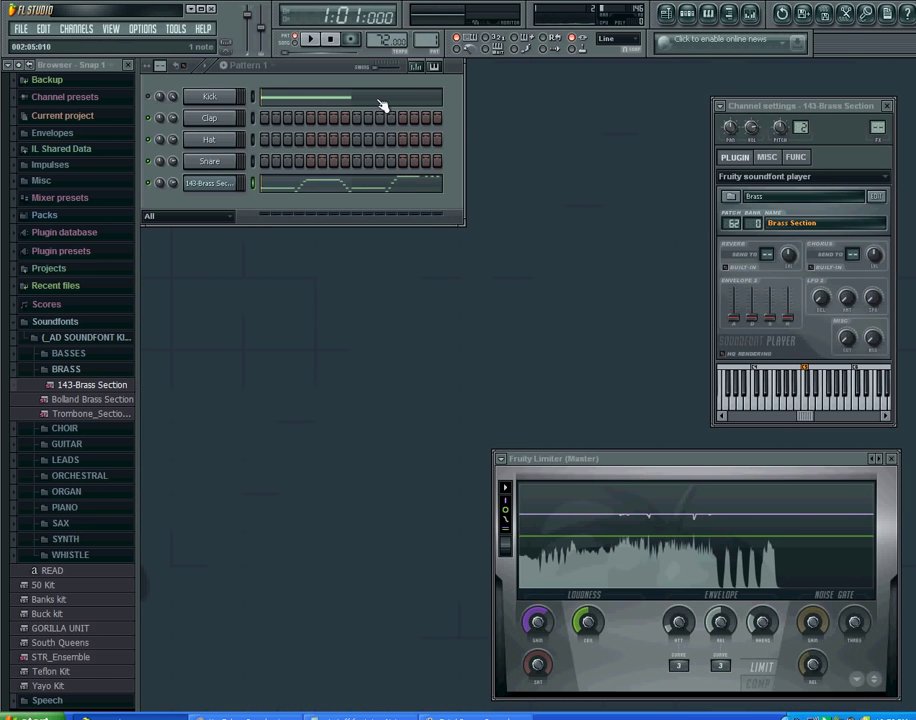
Reopen the Kick channel's piano roll from its mini preview in the channel rack.
{"action": "left_click", "coordinate": [381, 105]}
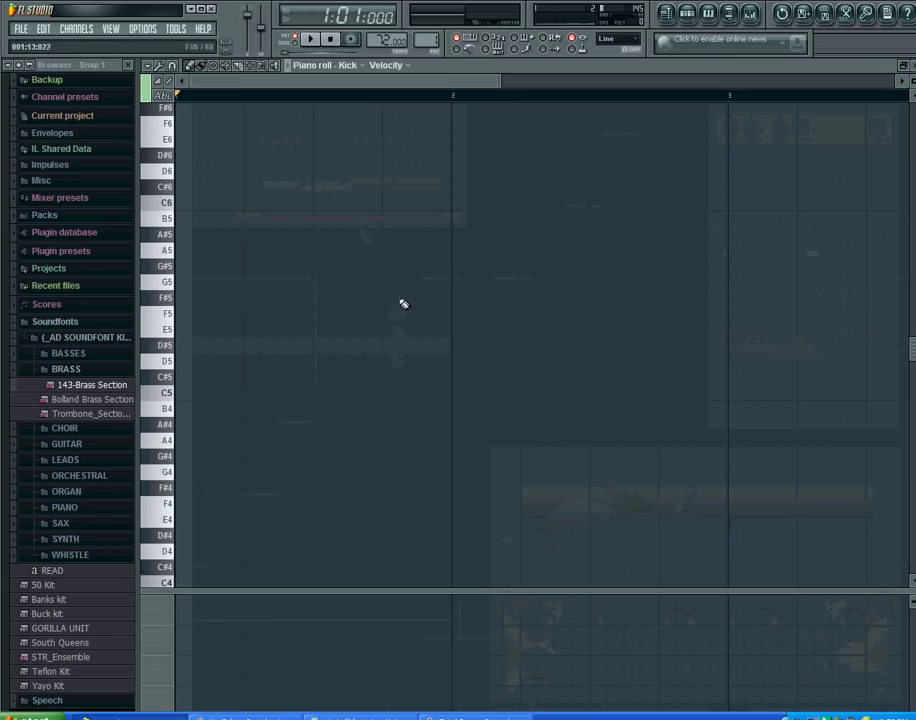